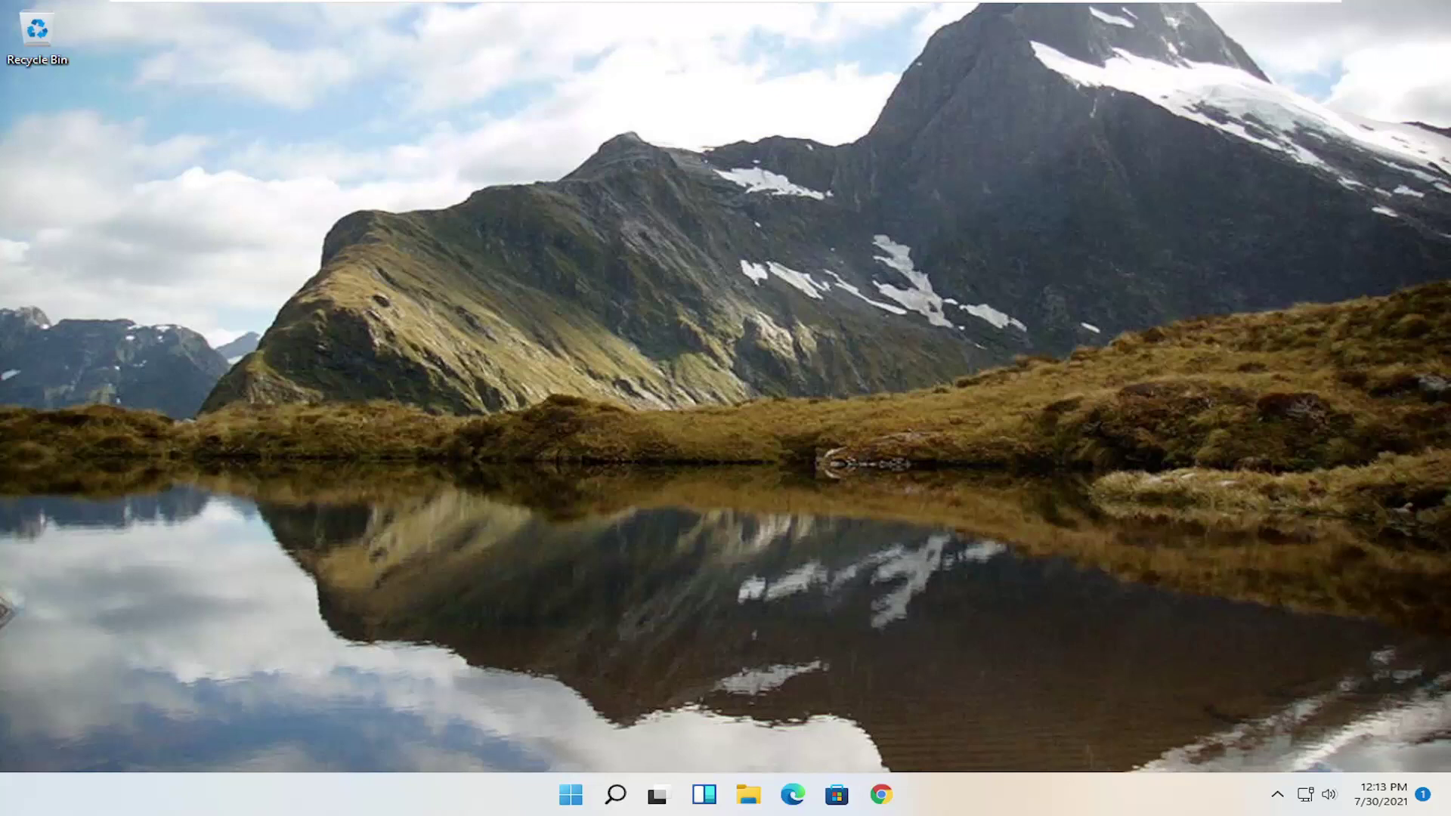
Launch Registry Editor as administrator and allow it to make changes to the device.
click(570, 794)
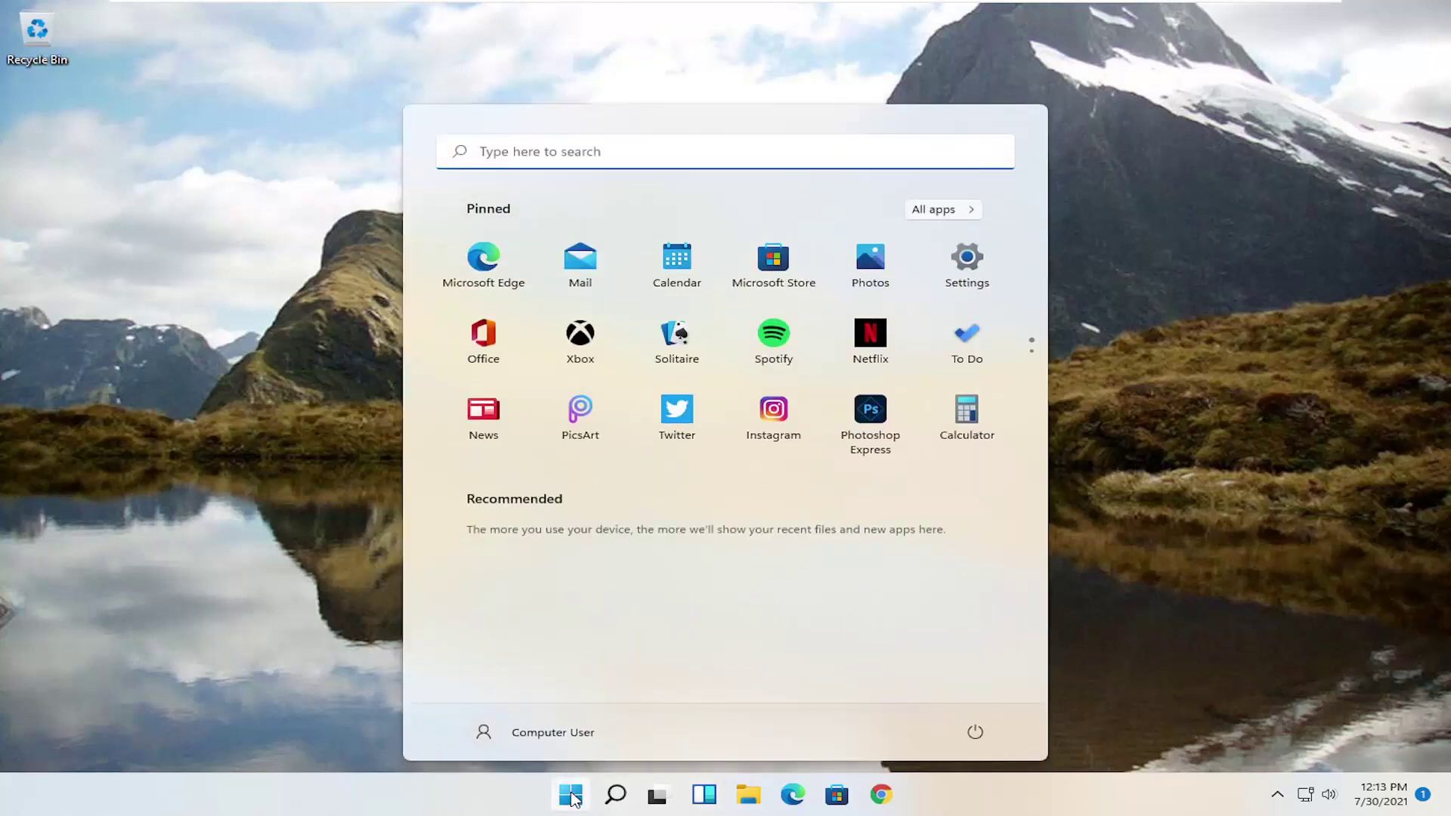
text(regedit)
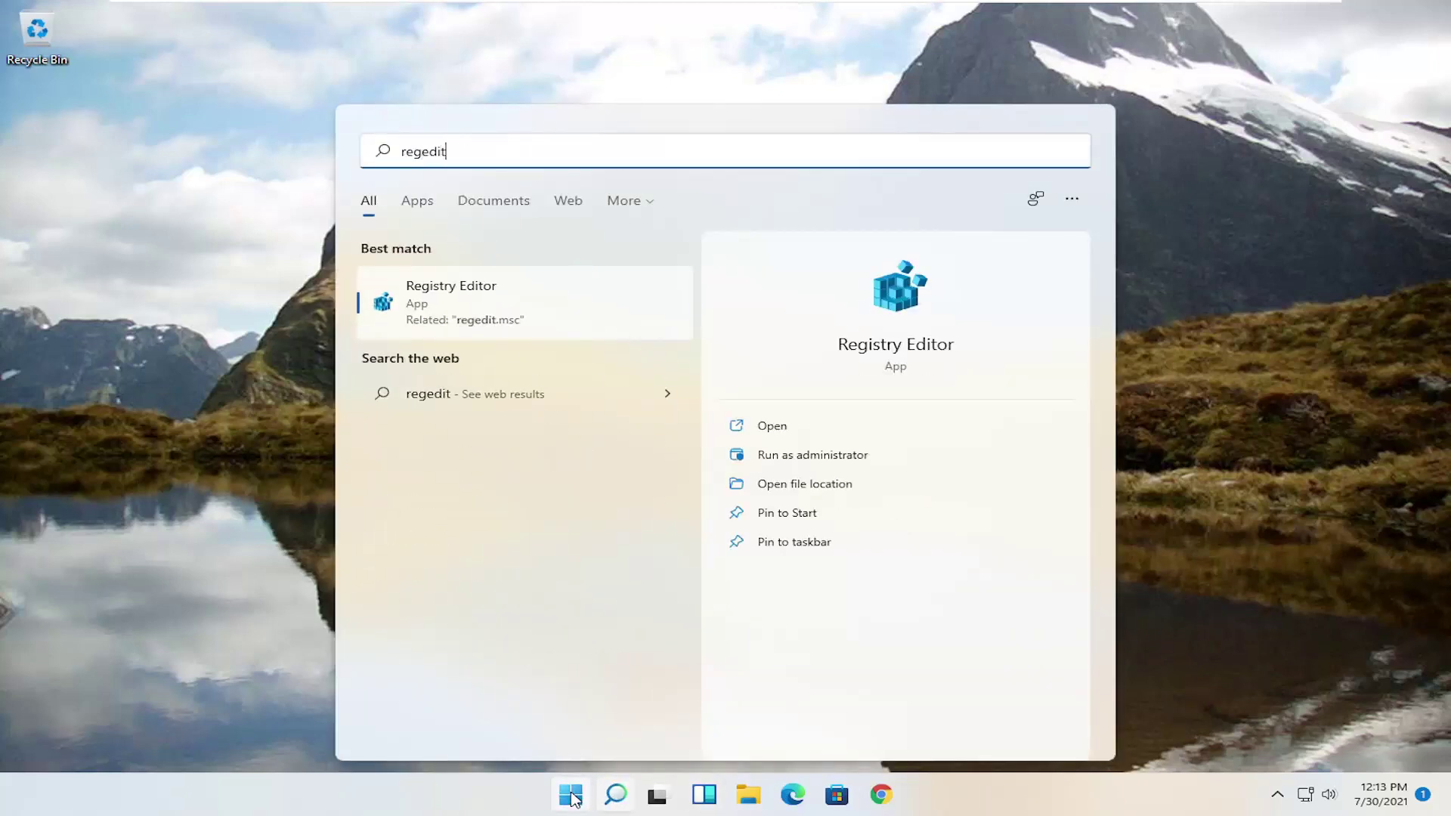
right_click(437, 319)
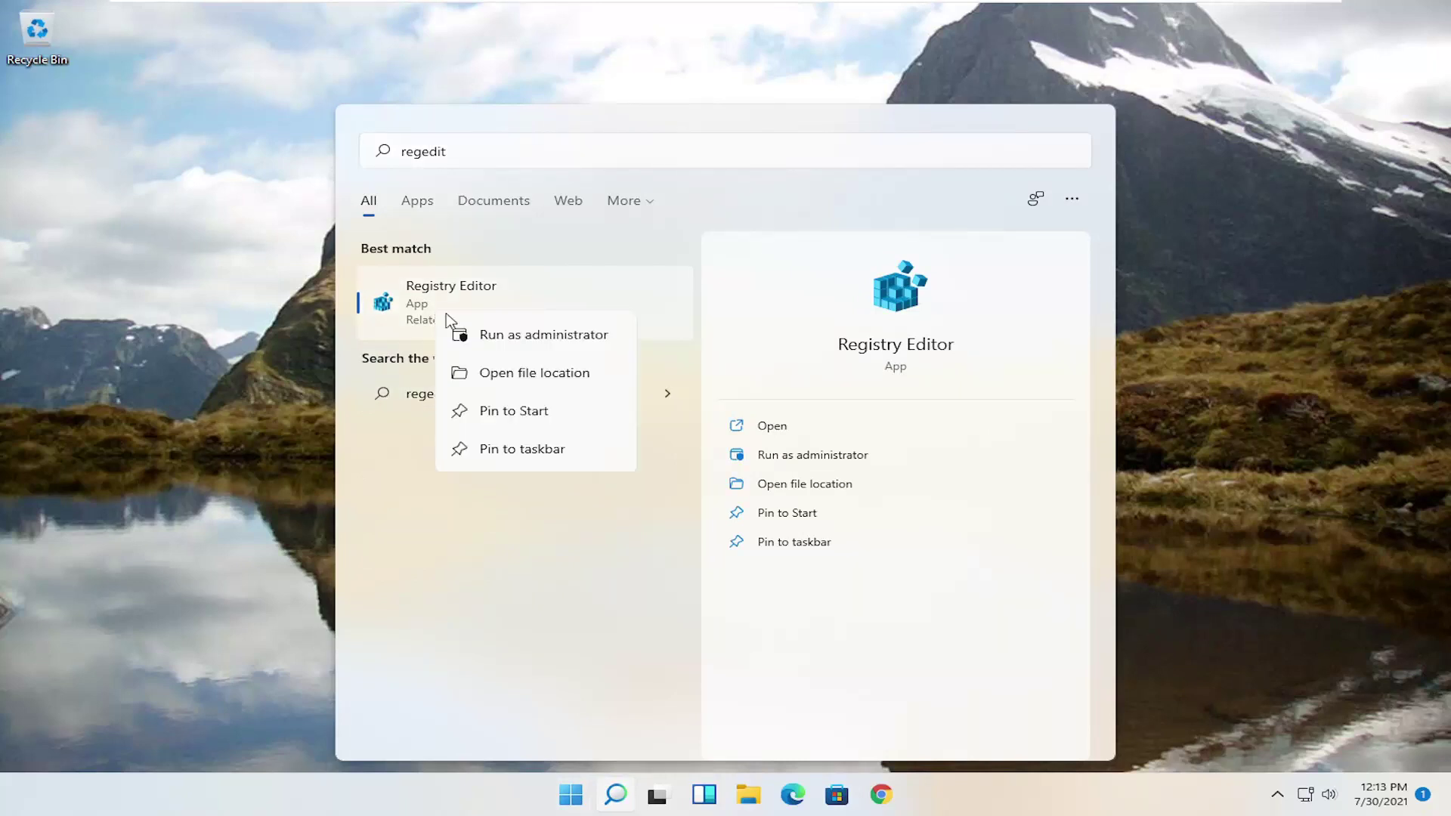
click(521, 337)
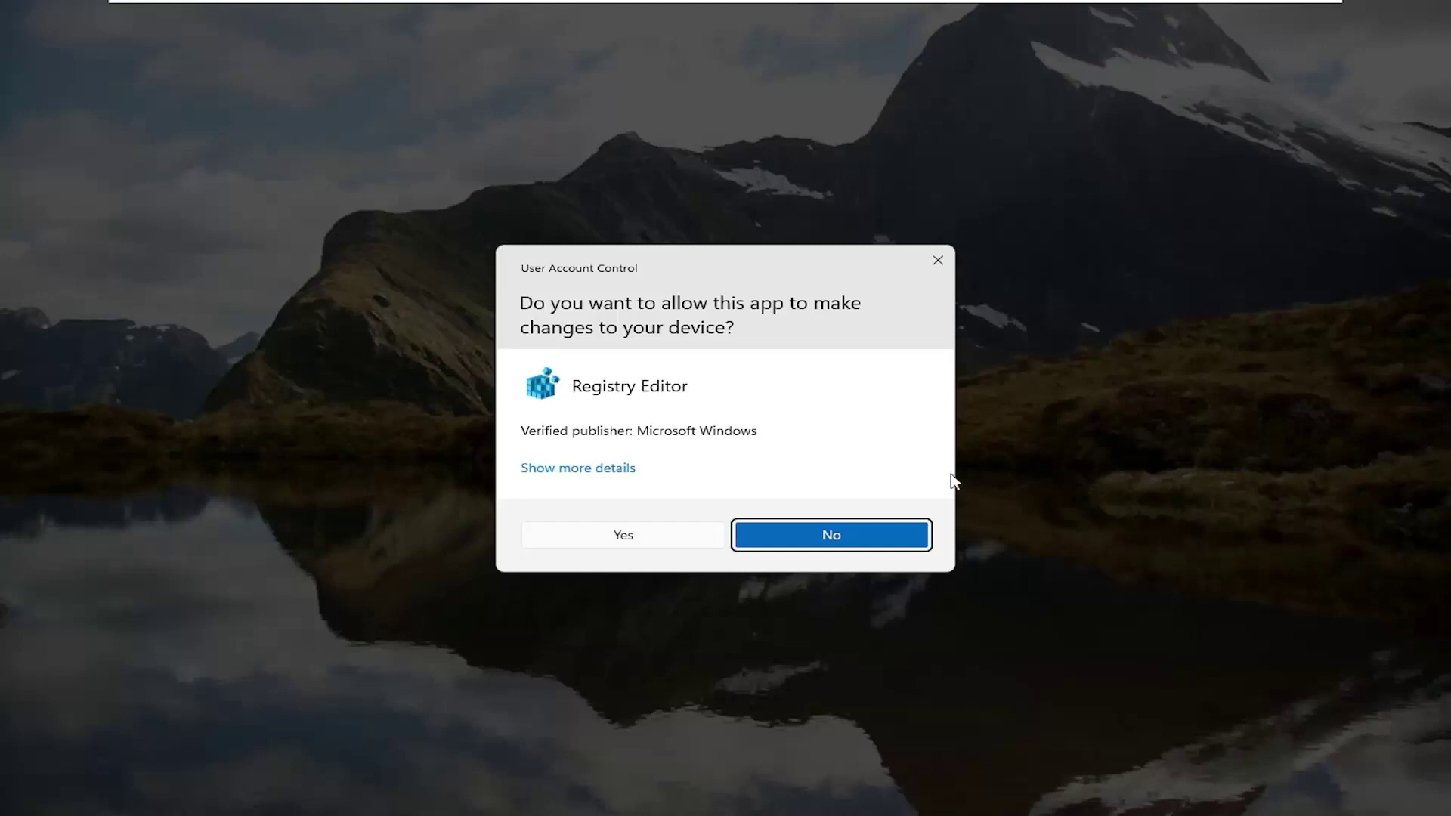
click(667, 541)
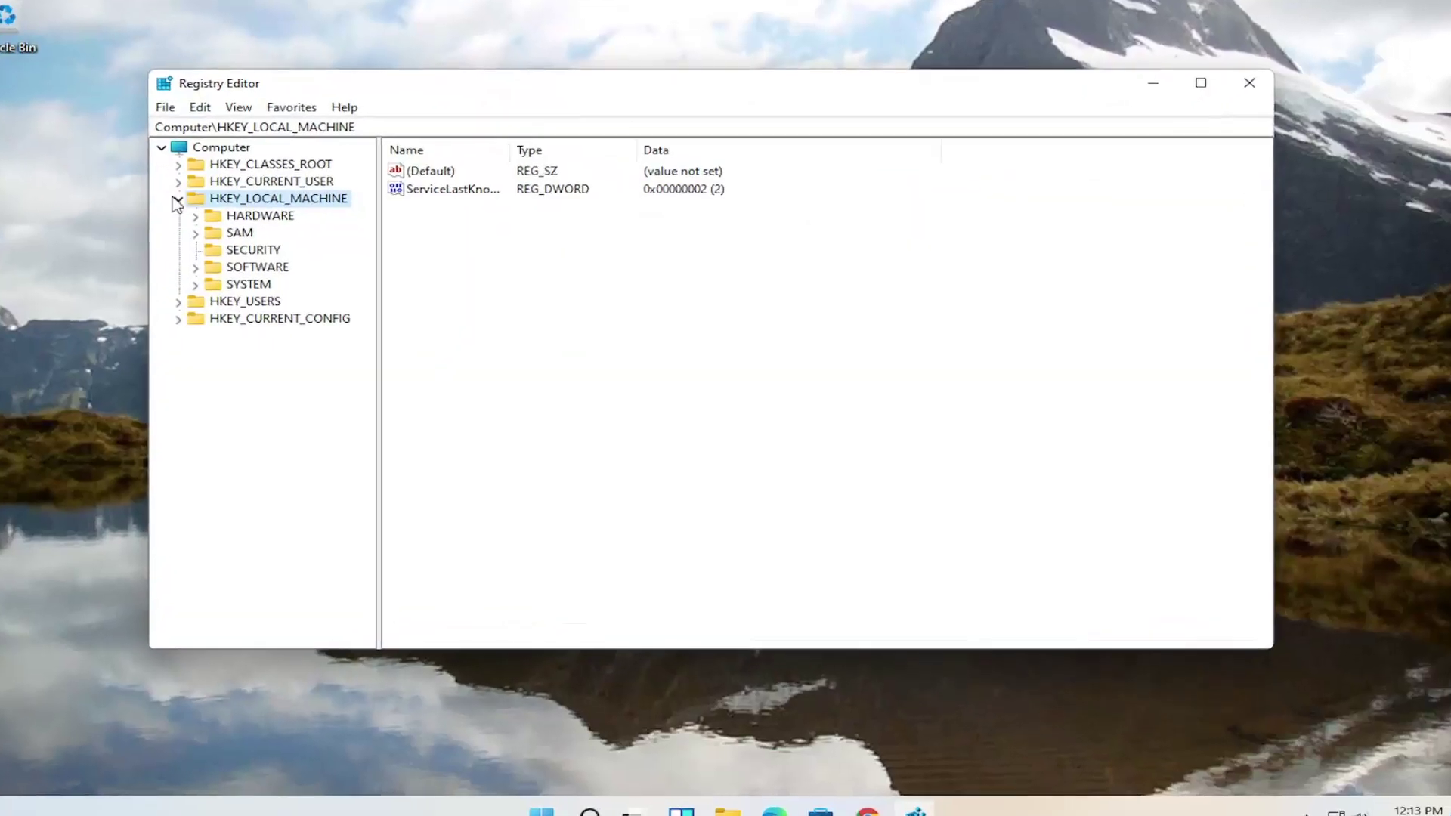
Collapse HKEY_LOCAL_MACHINE, select the Computer root, and open the registry export with Desktop as the save location, then cancel it.
click(203, 203)
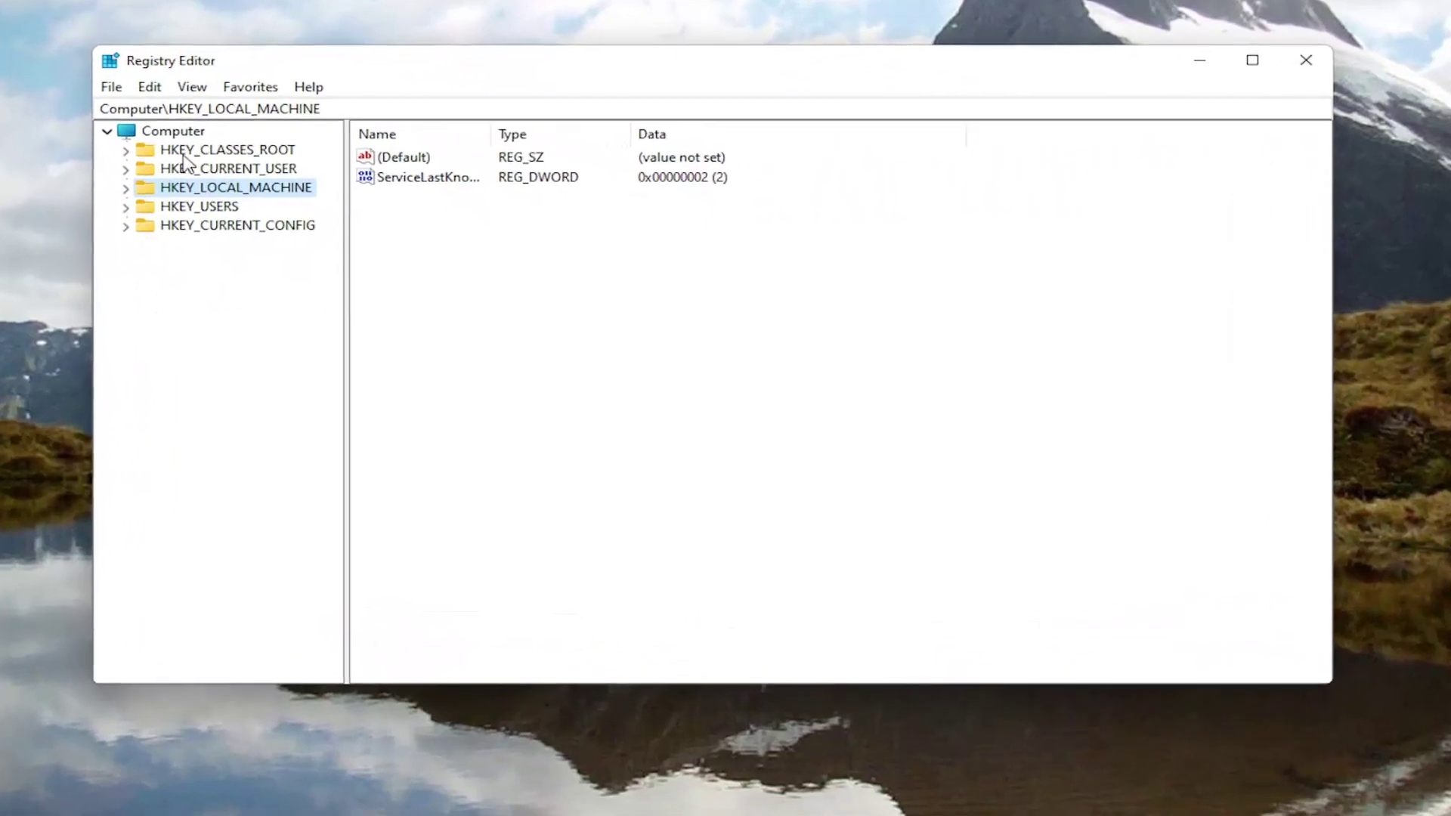
click(252, 157)
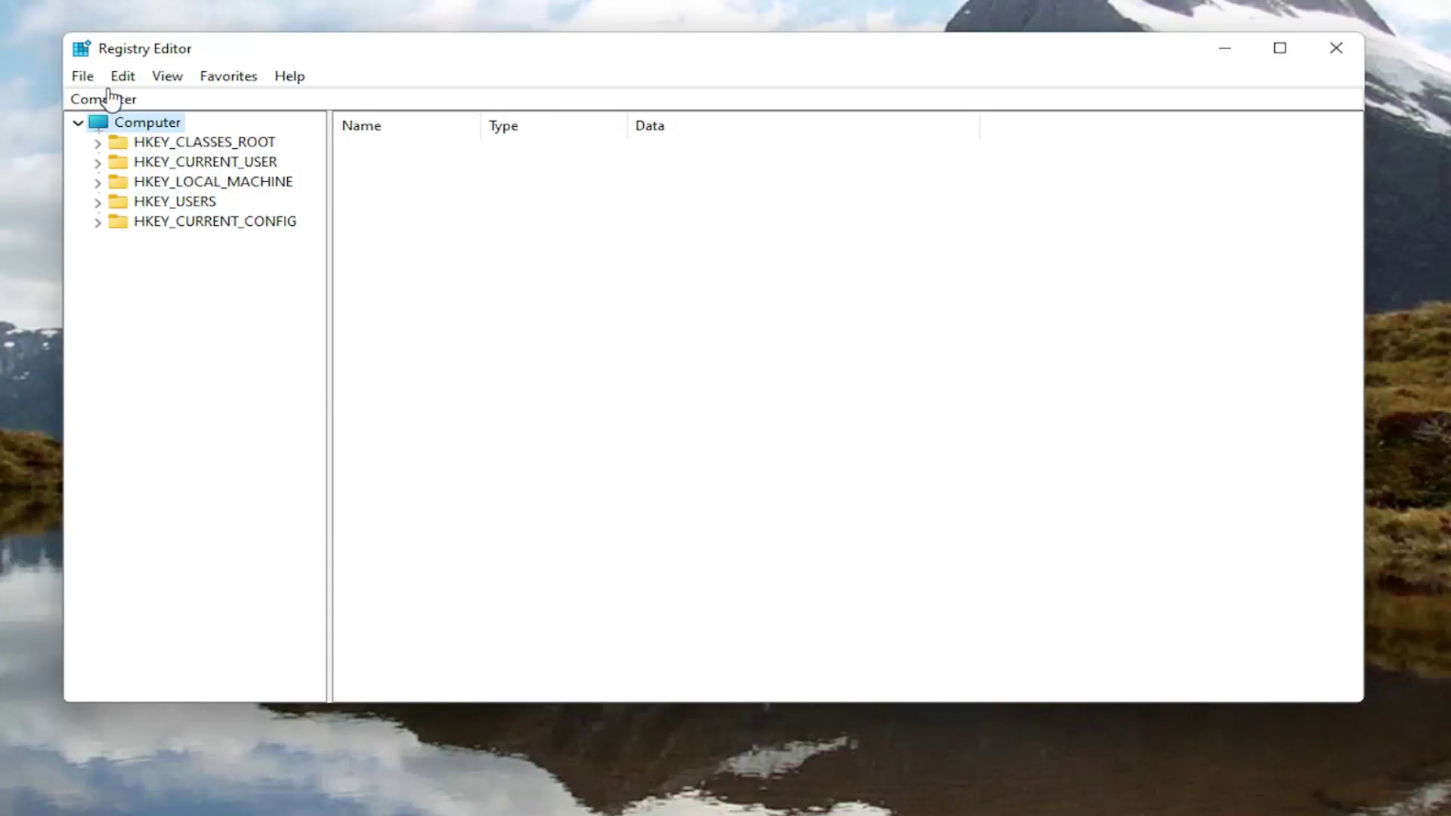
click(86, 79)
click(121, 127)
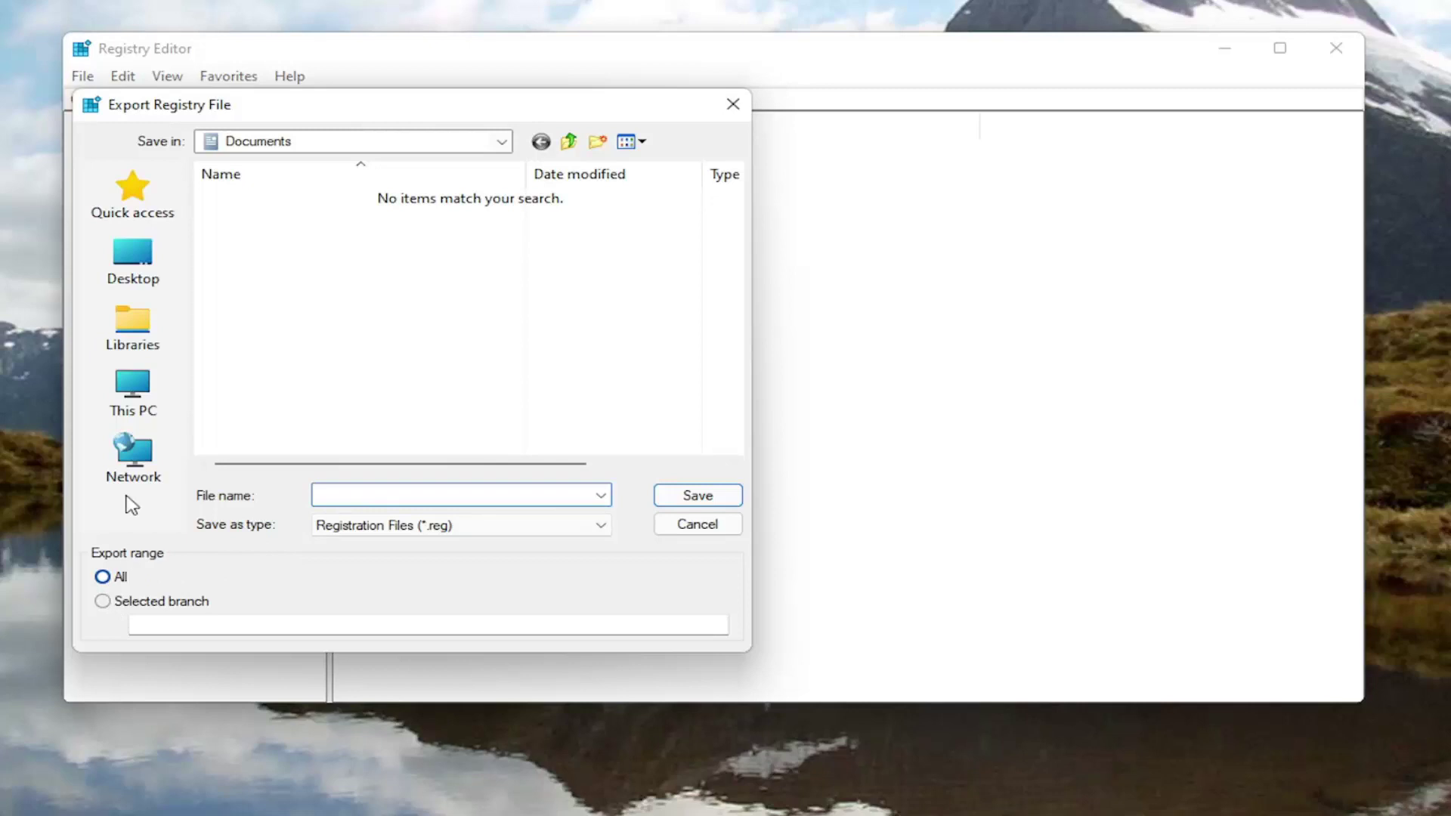
click(133, 270)
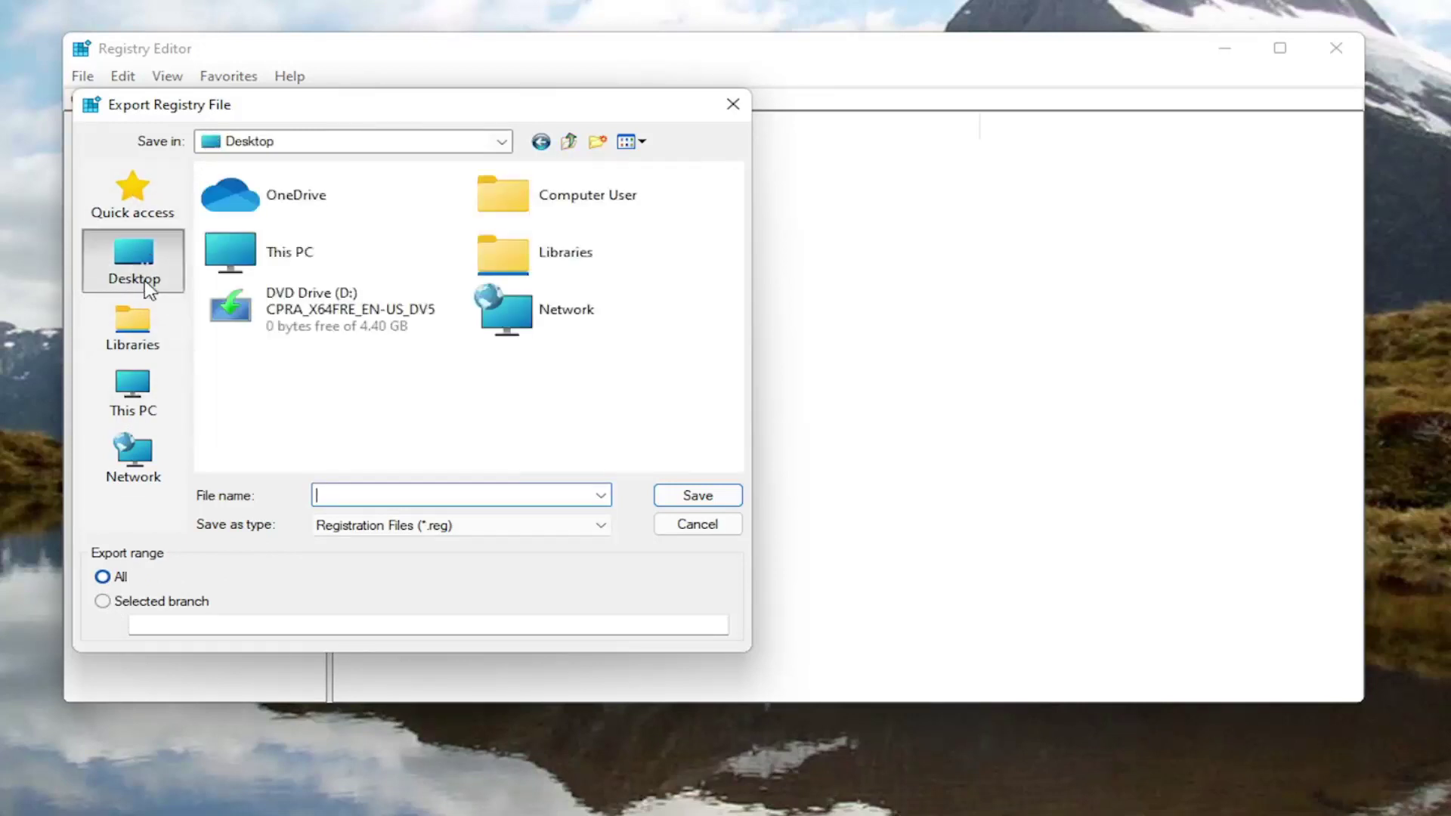
click(696, 523)
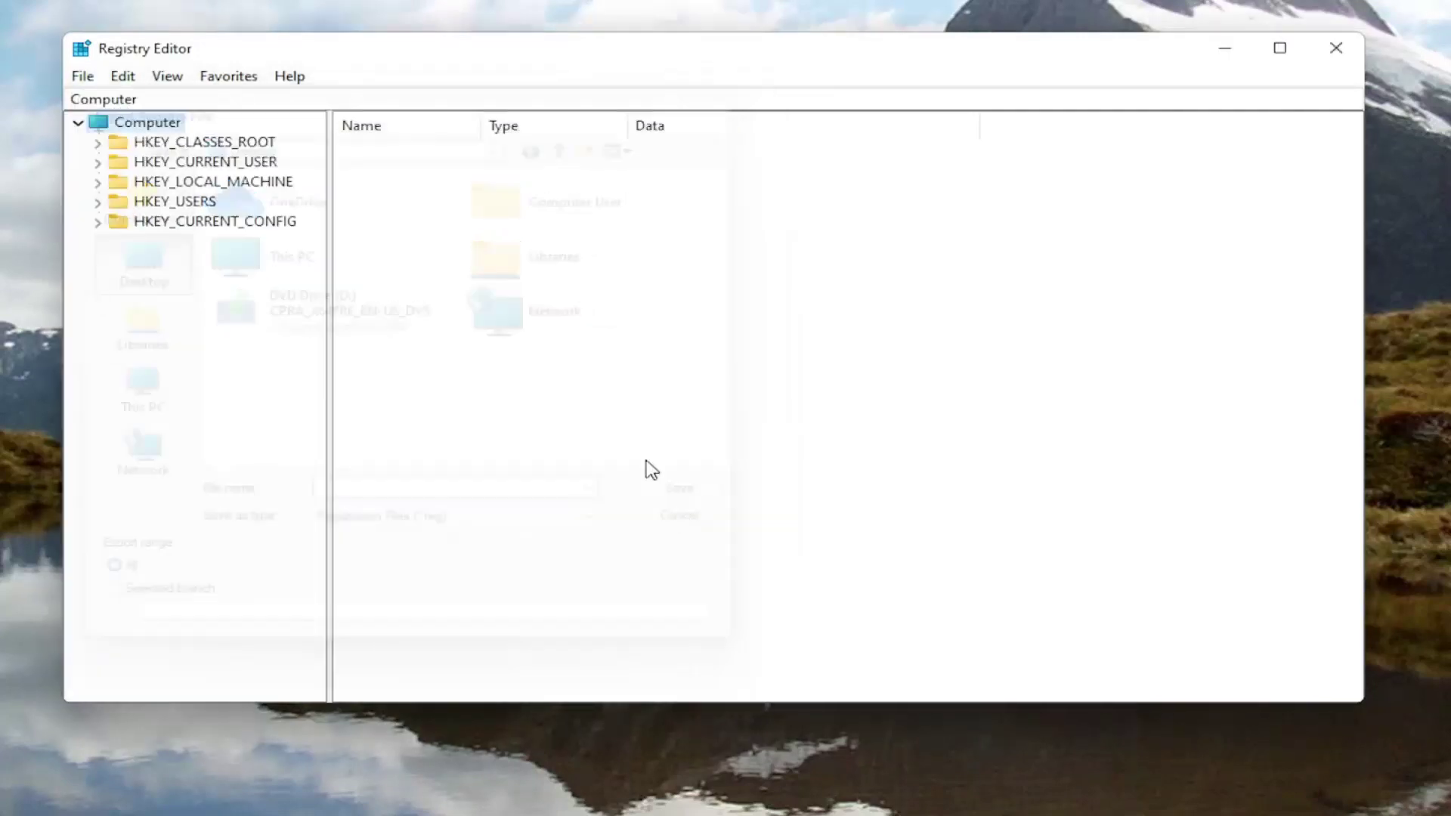
Open the registry import, browse to the Desktop for a backup file, cancel it, and close Registry Editor.
click(83, 77)
click(119, 103)
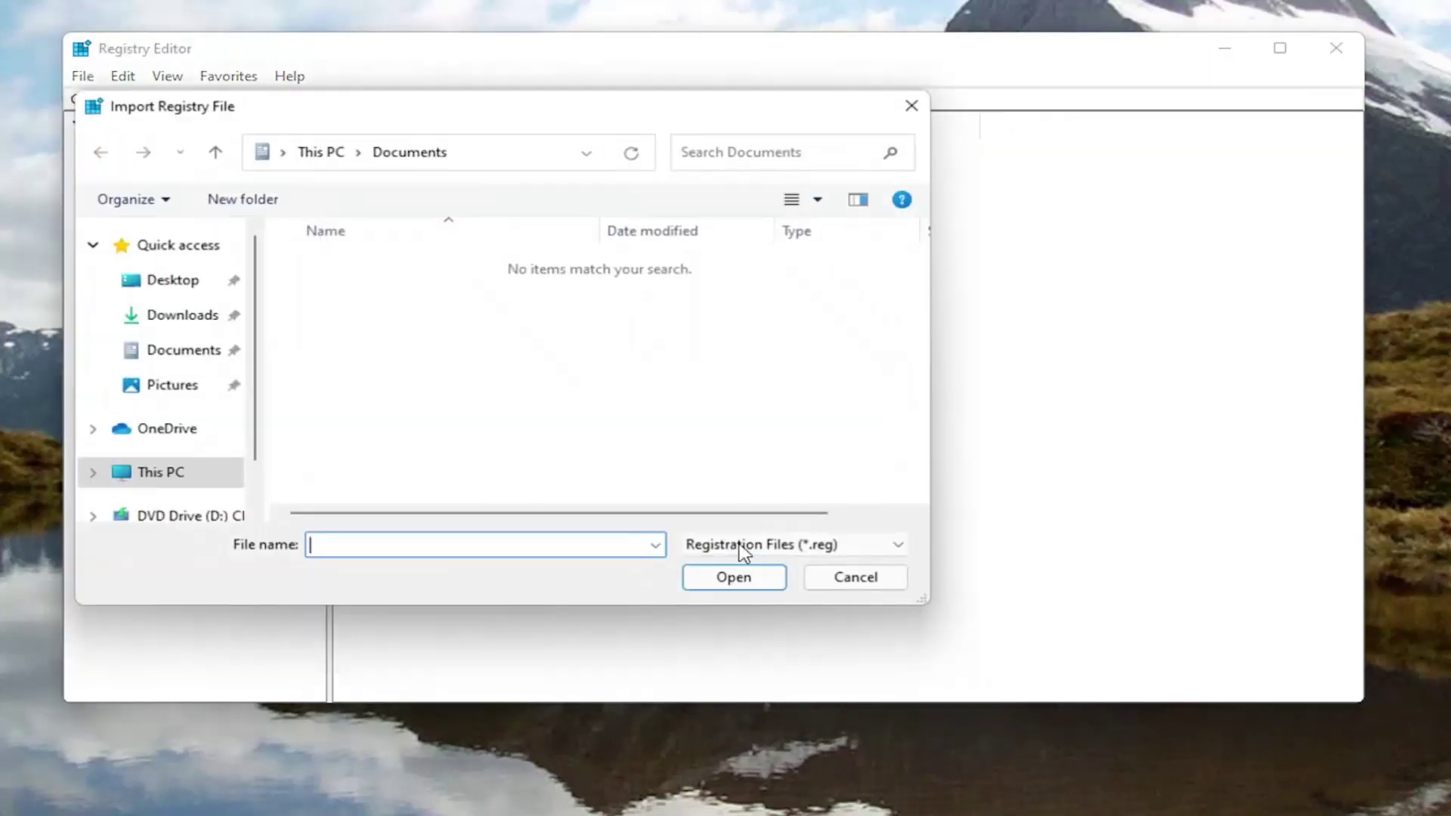
click(145, 283)
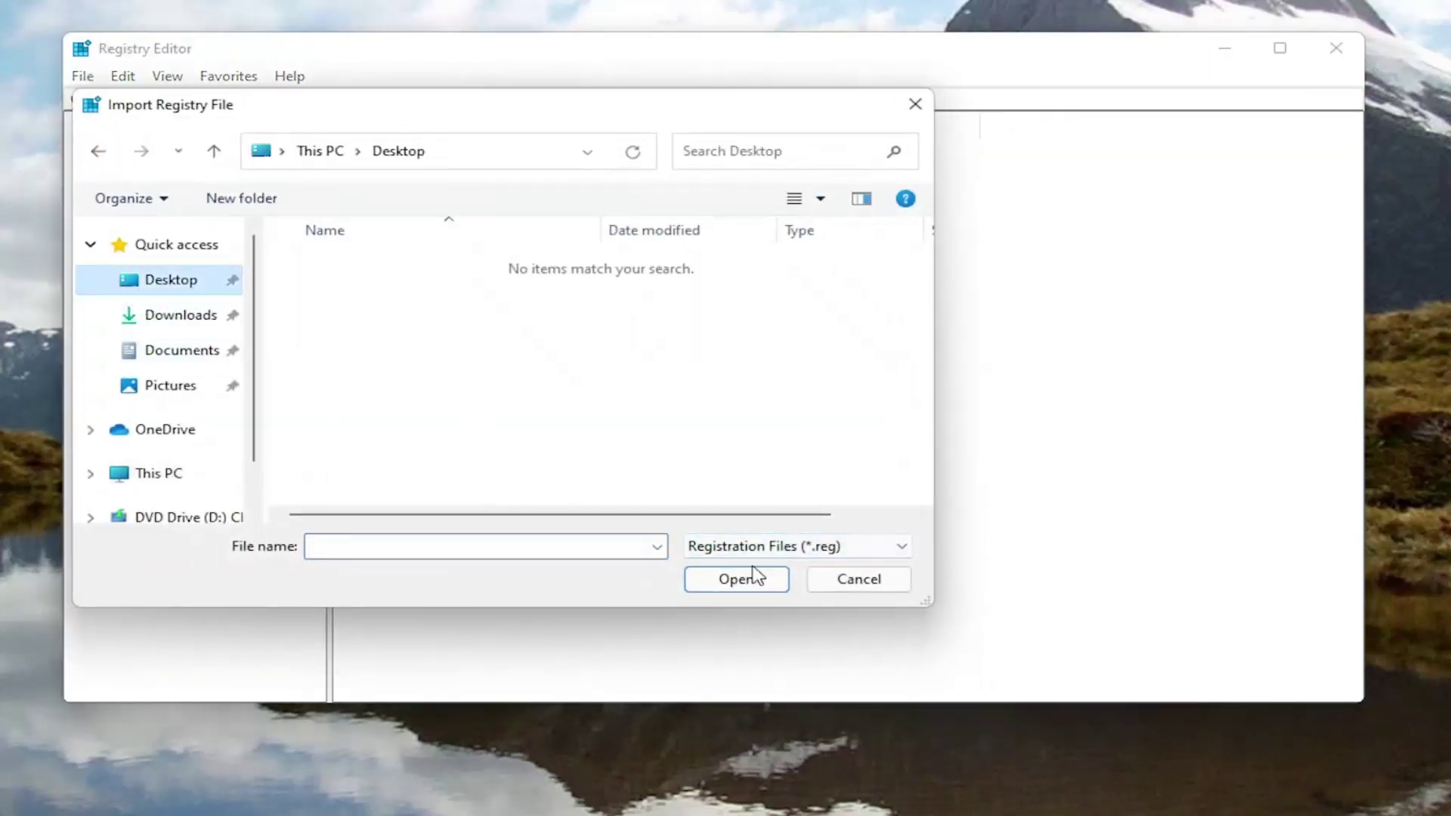
click(841, 583)
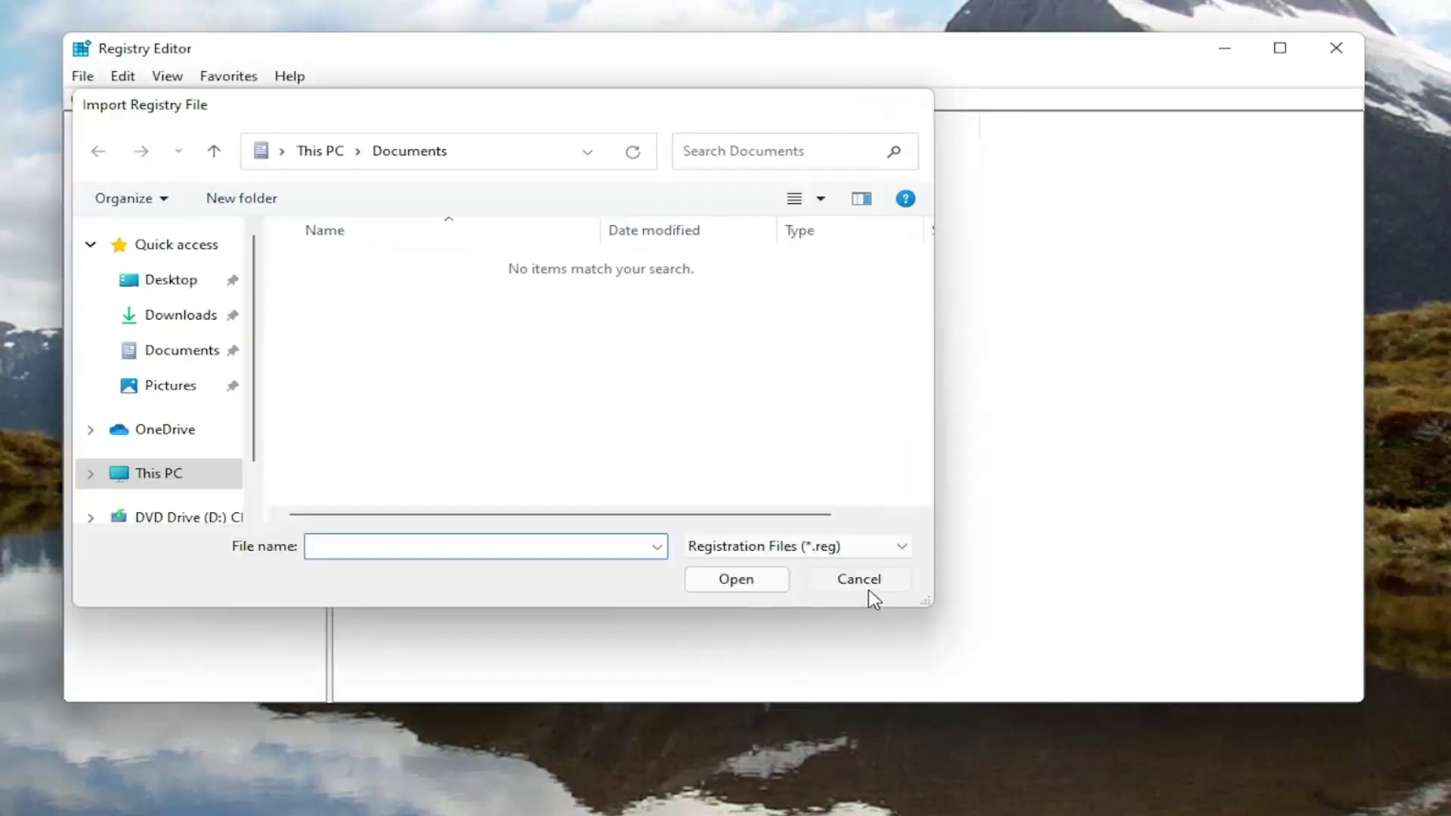
click(869, 590)
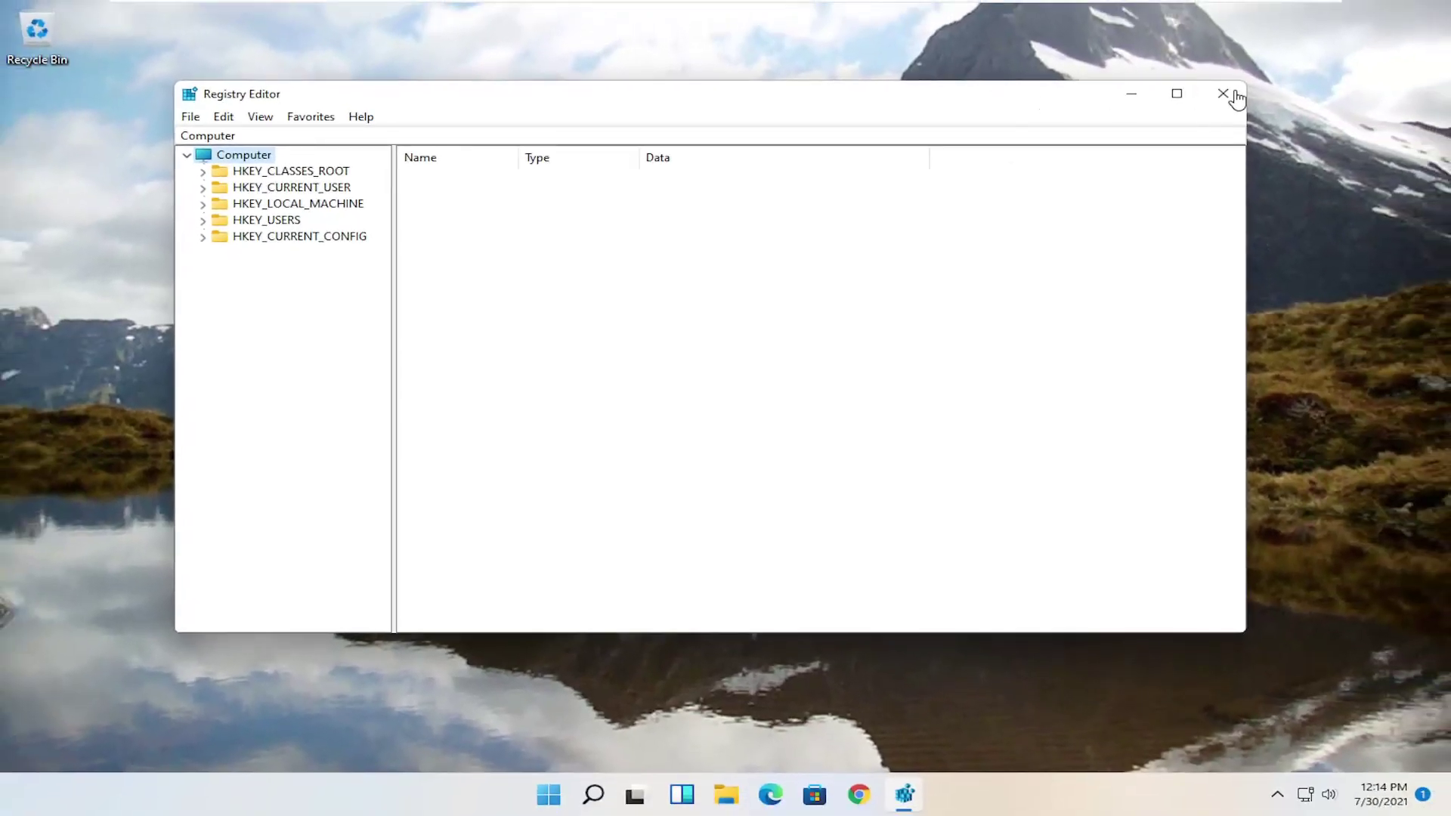
click(1223, 93)
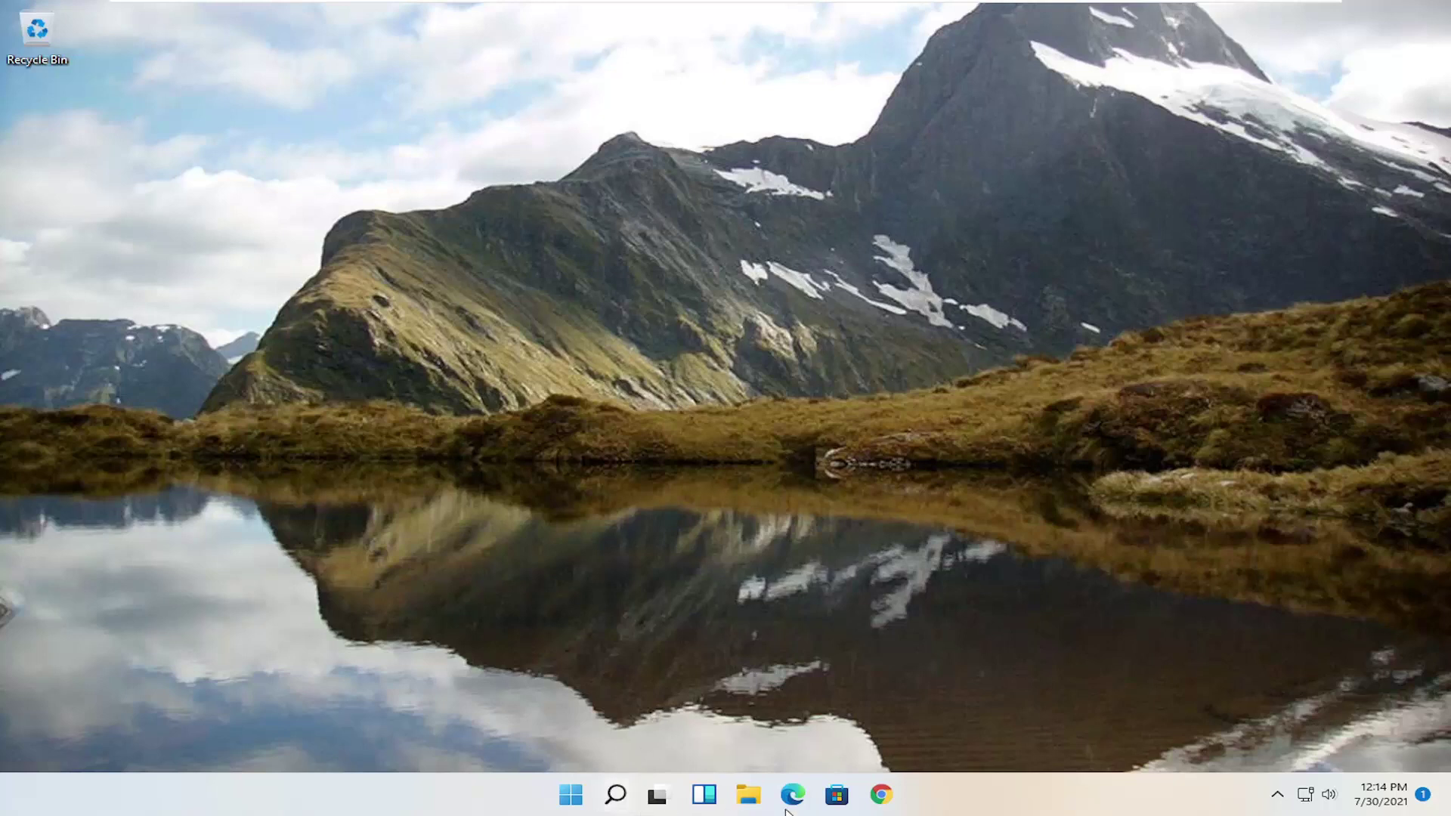
click(837, 797)
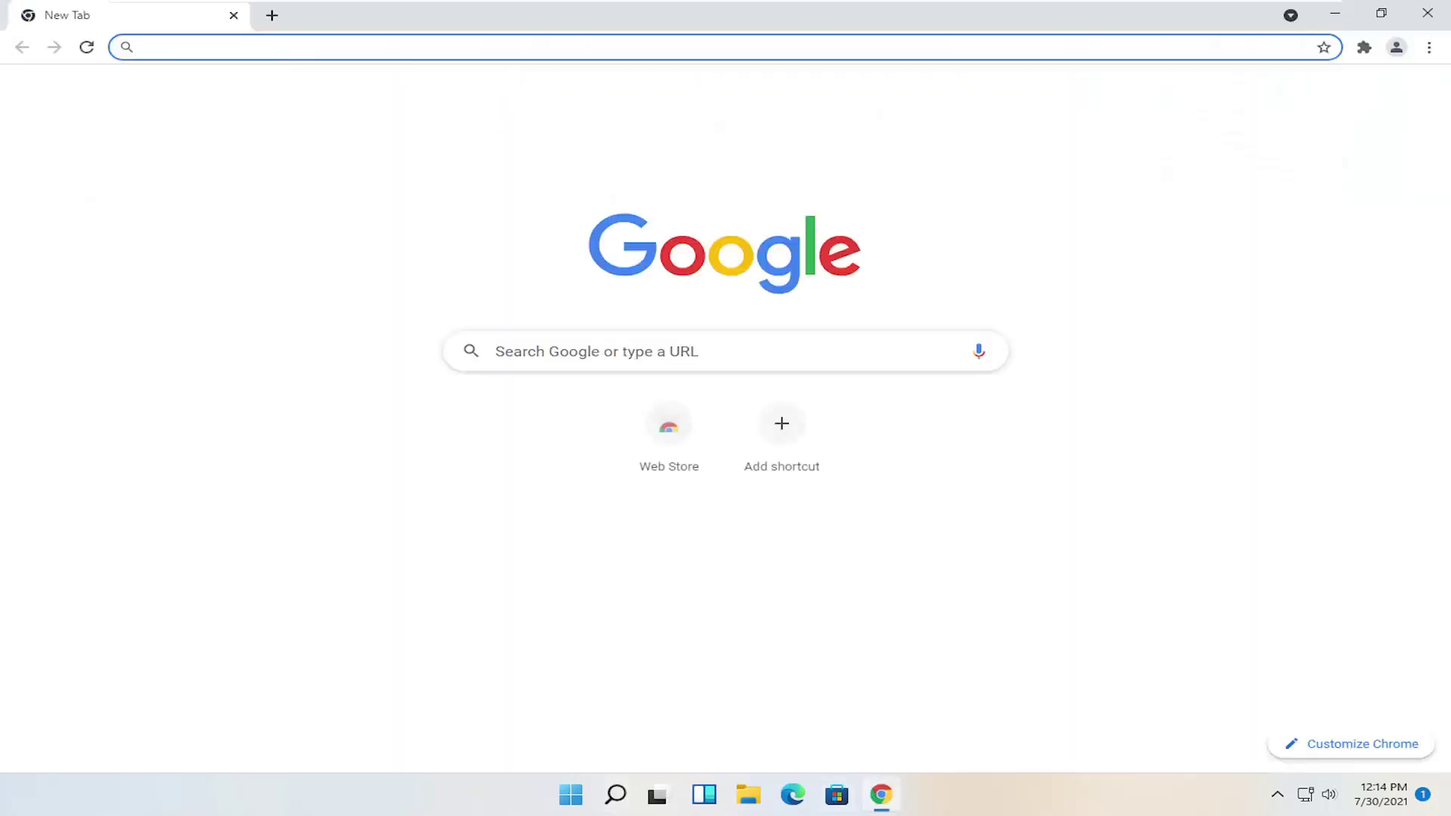
text(https://pastebin.com/8tWfDyMe)
key(Return)
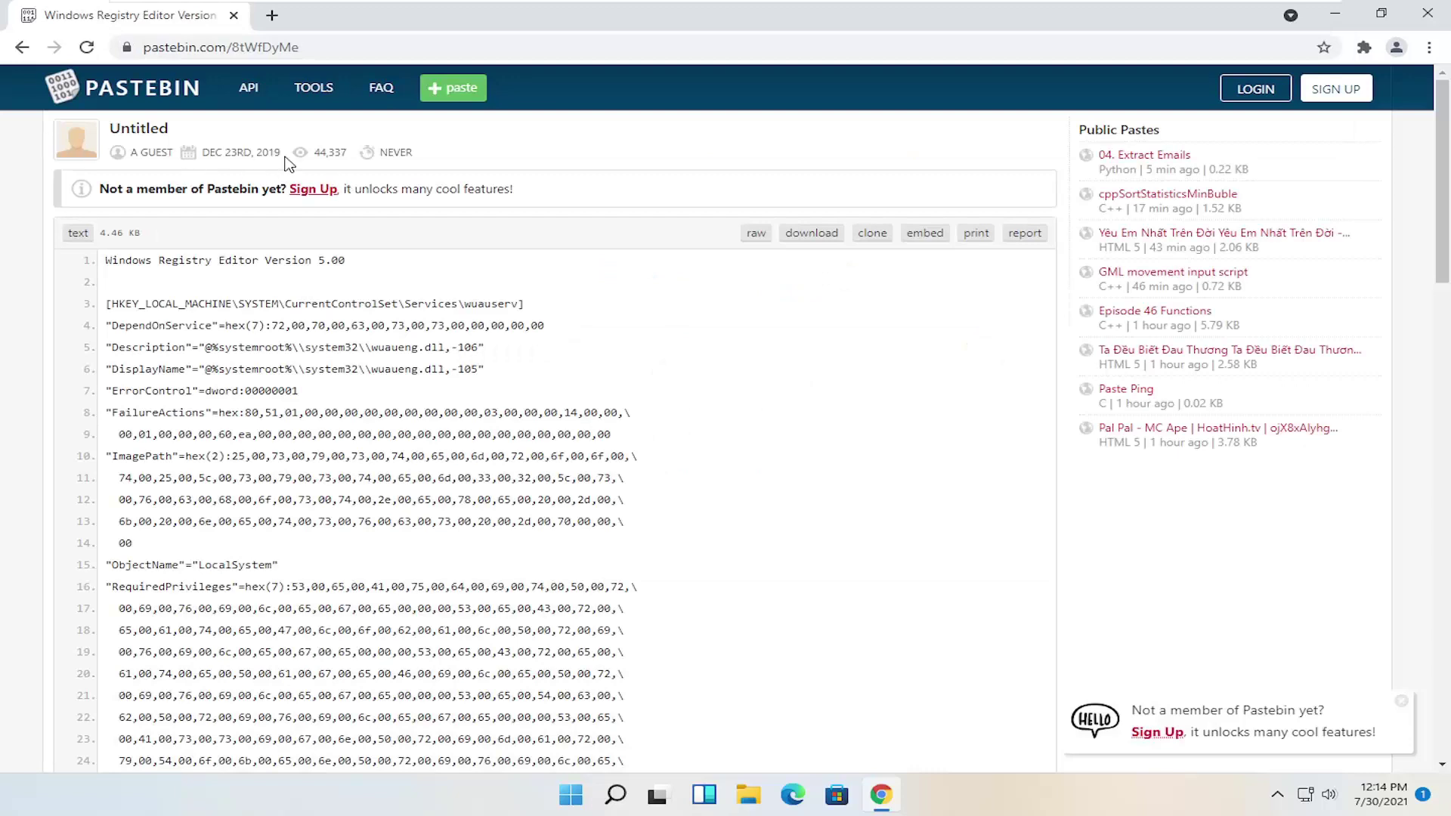
Copy the paste's entire registry script, from "Windows Registry Editor Version 5.00" through line 76, and minimize the browser.
scroll(260, 393, down, 10)
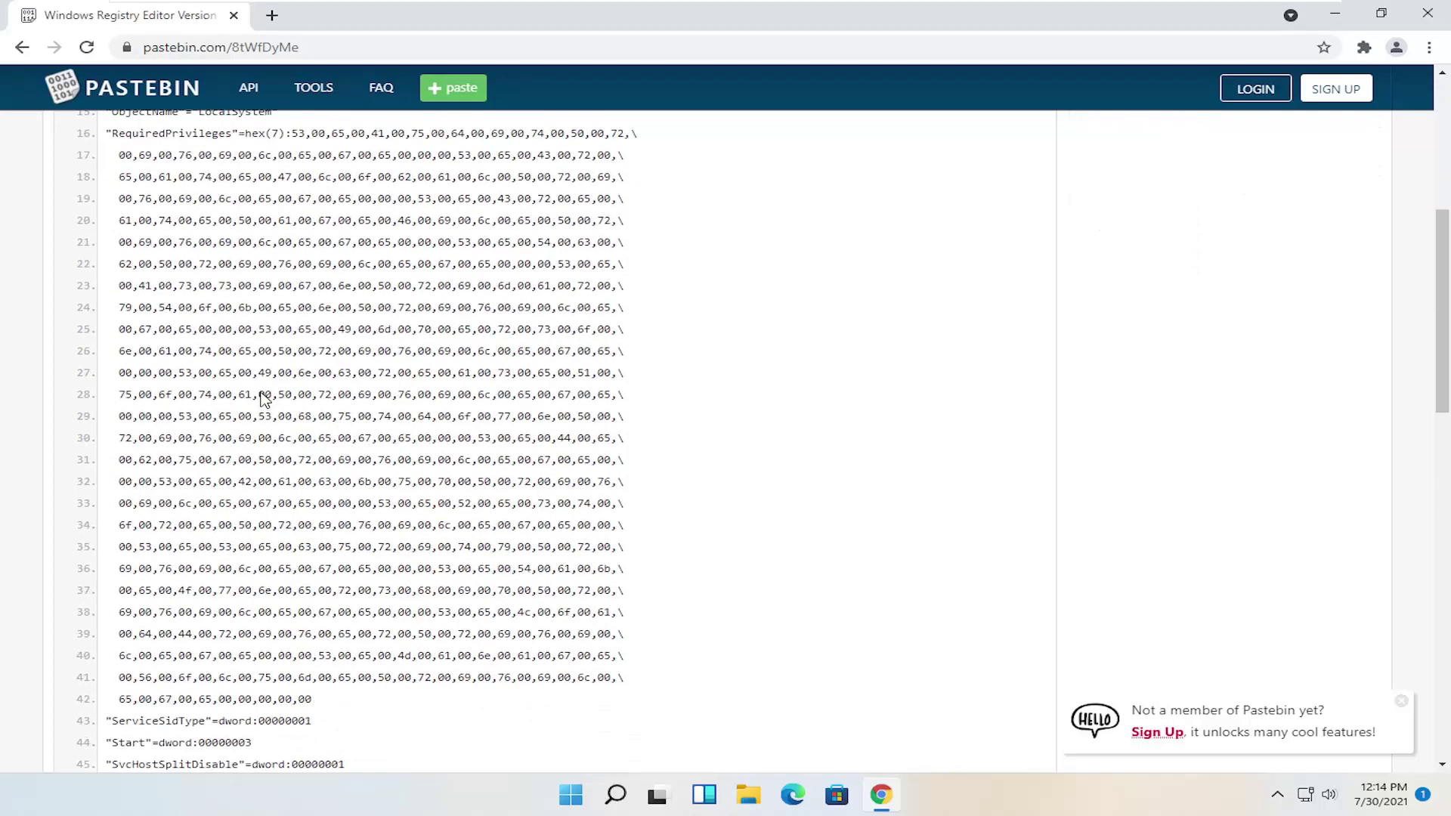
scroll(261, 398, down, 12)
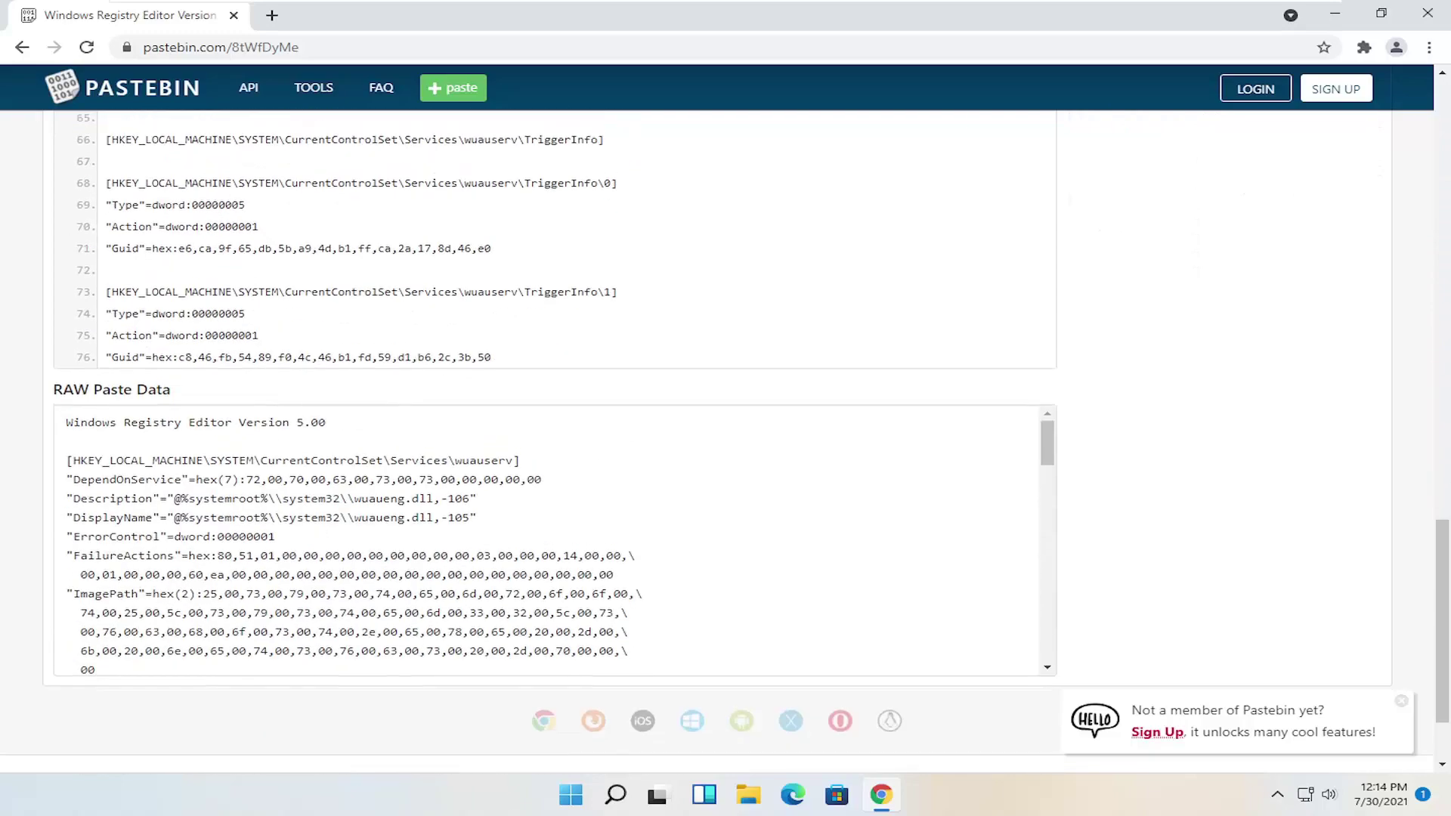
scroll(483, 589, up, 3)
drag(505, 621, 105, 264)
right_click(188, 291)
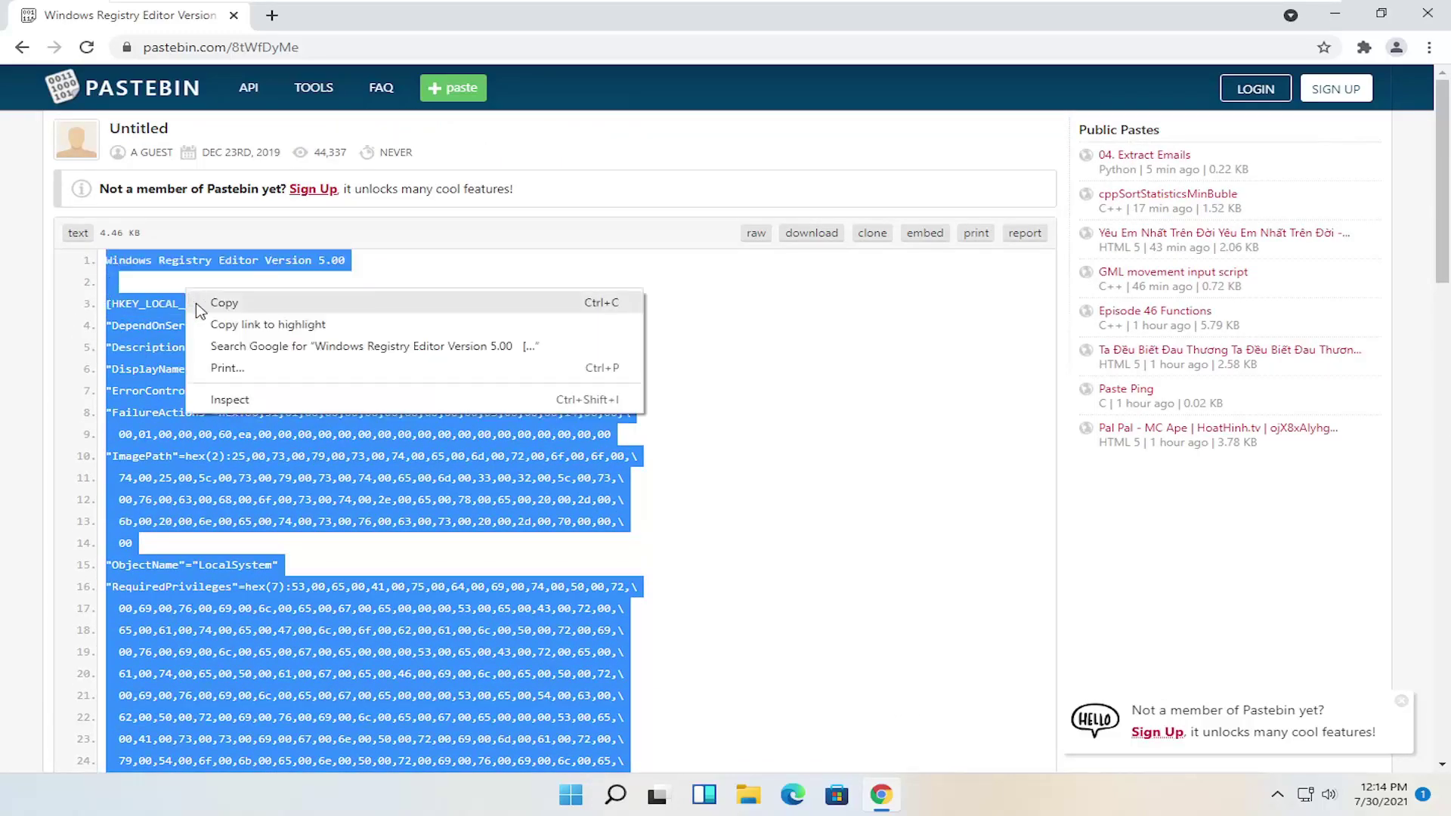
click(227, 303)
click(1334, 13)
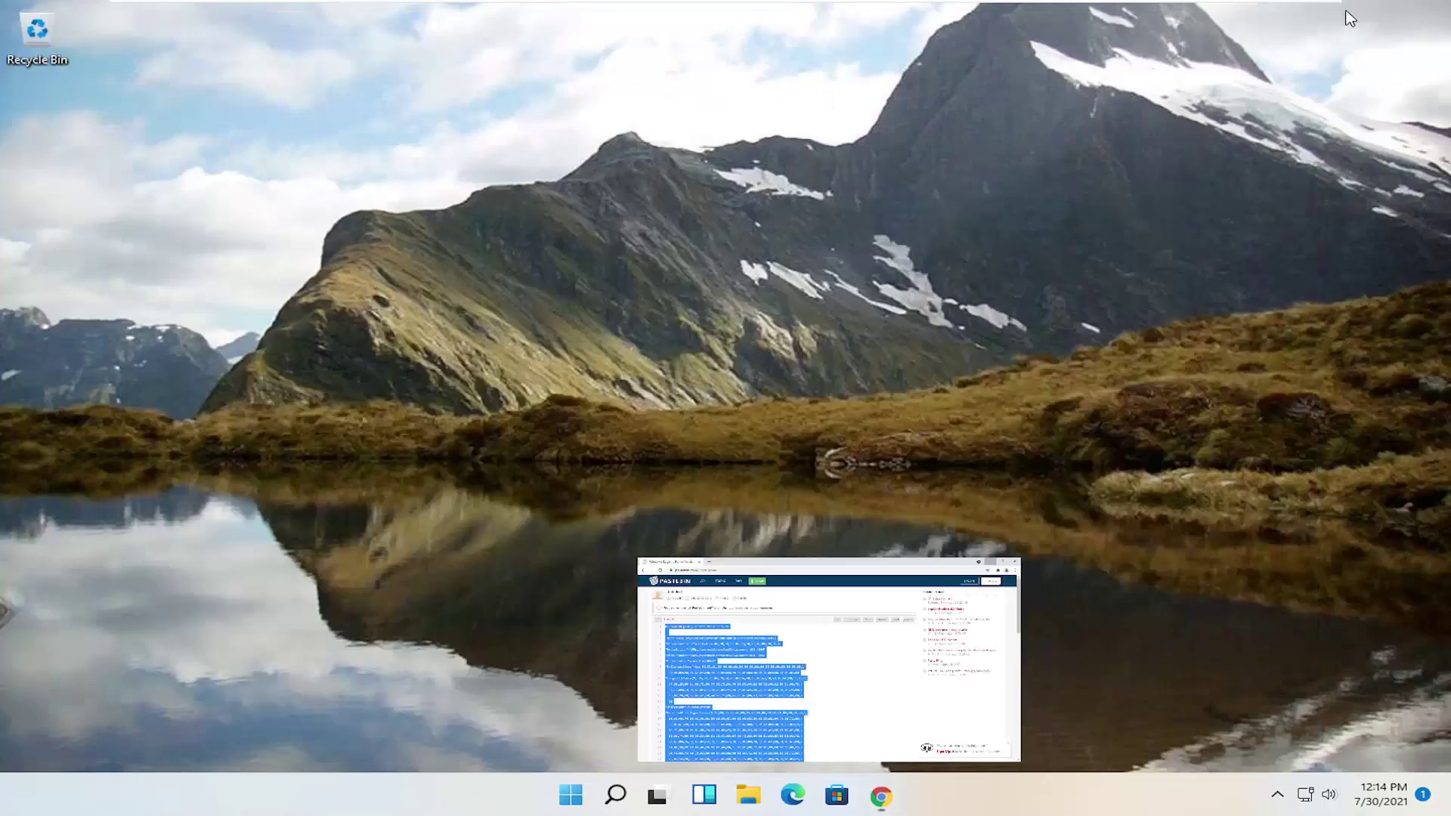
Launch Notepad and paste the copied registry script into the blank document.
click(618, 795)
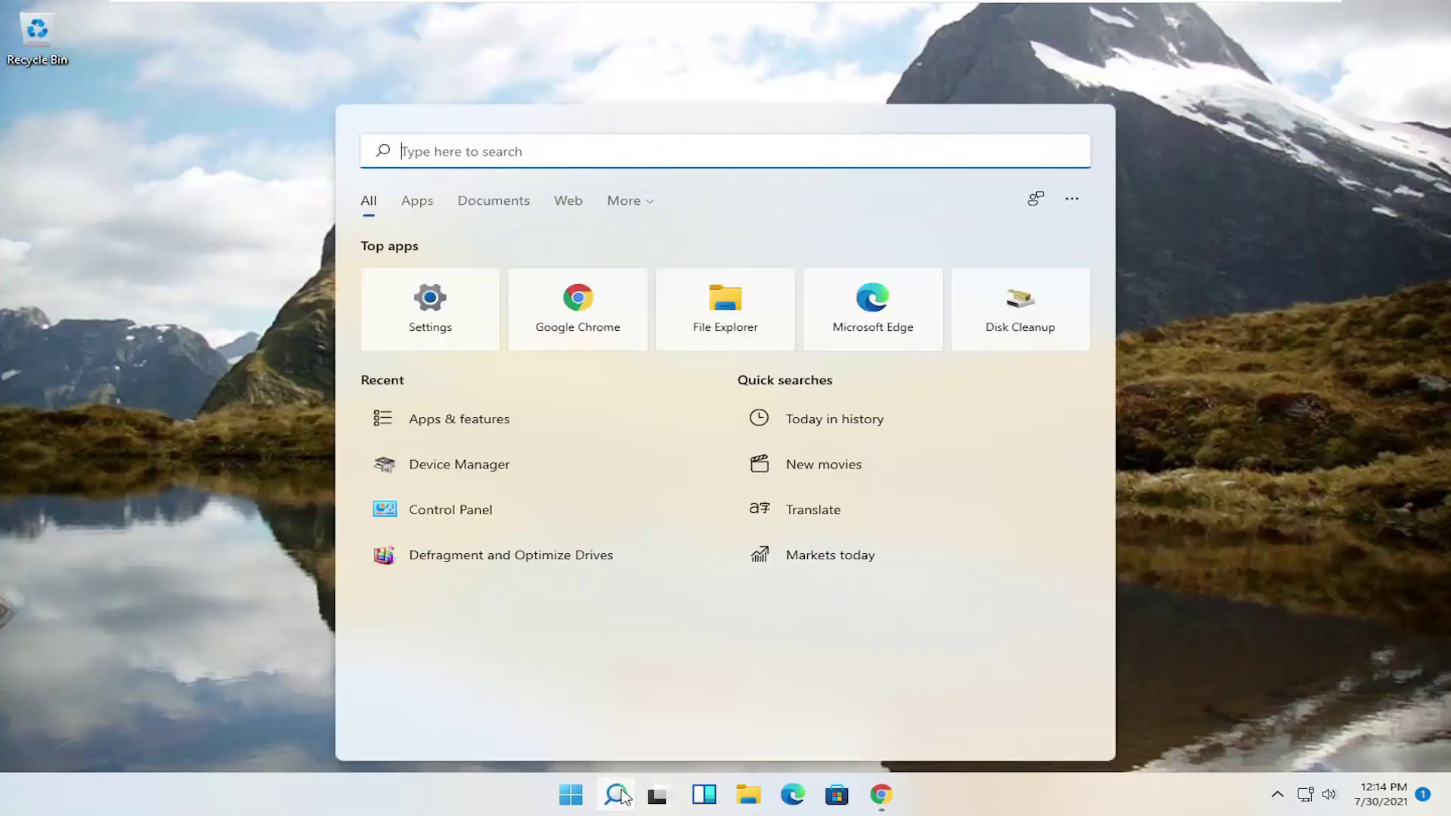
text(notepad)
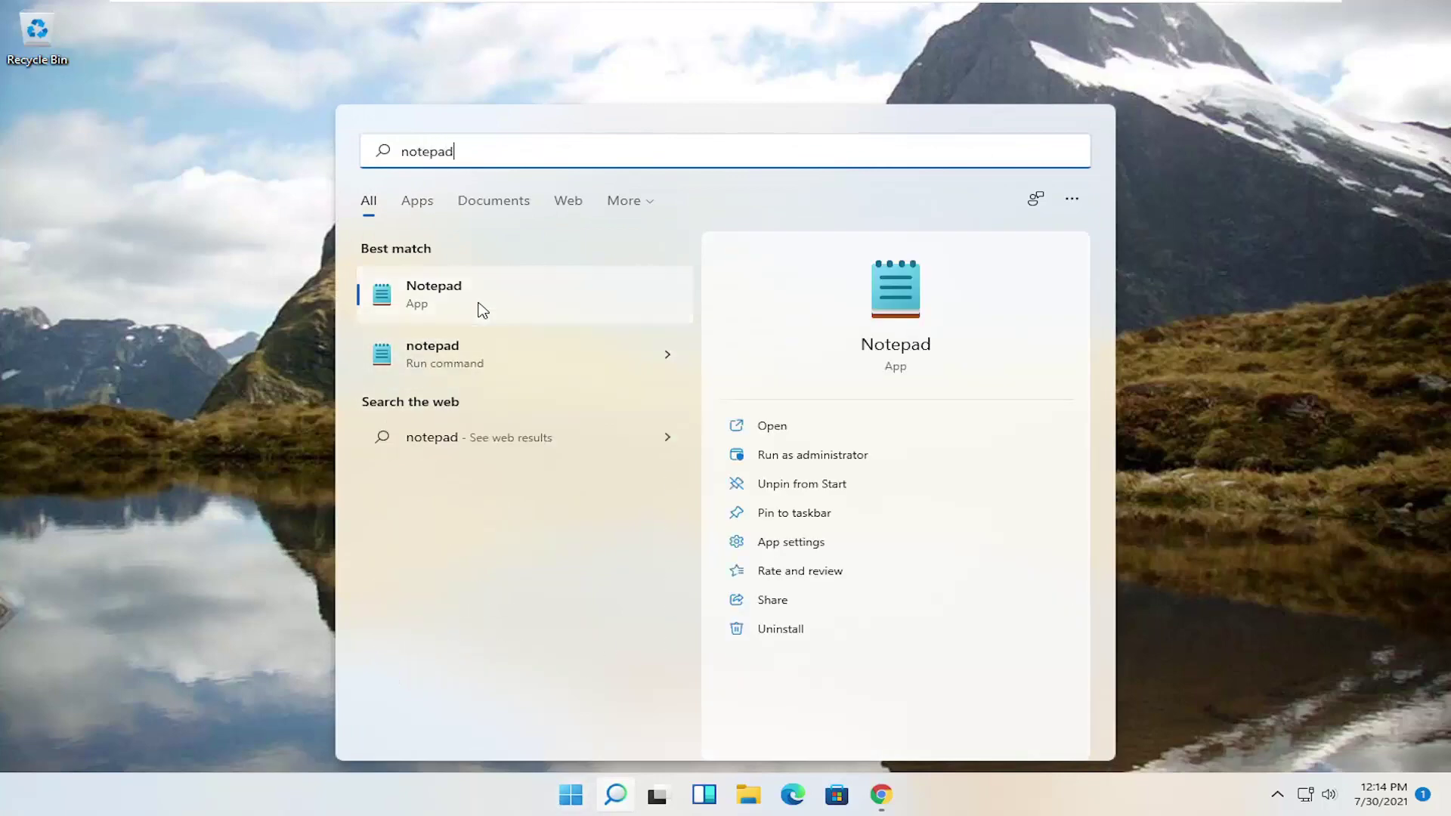
click(473, 308)
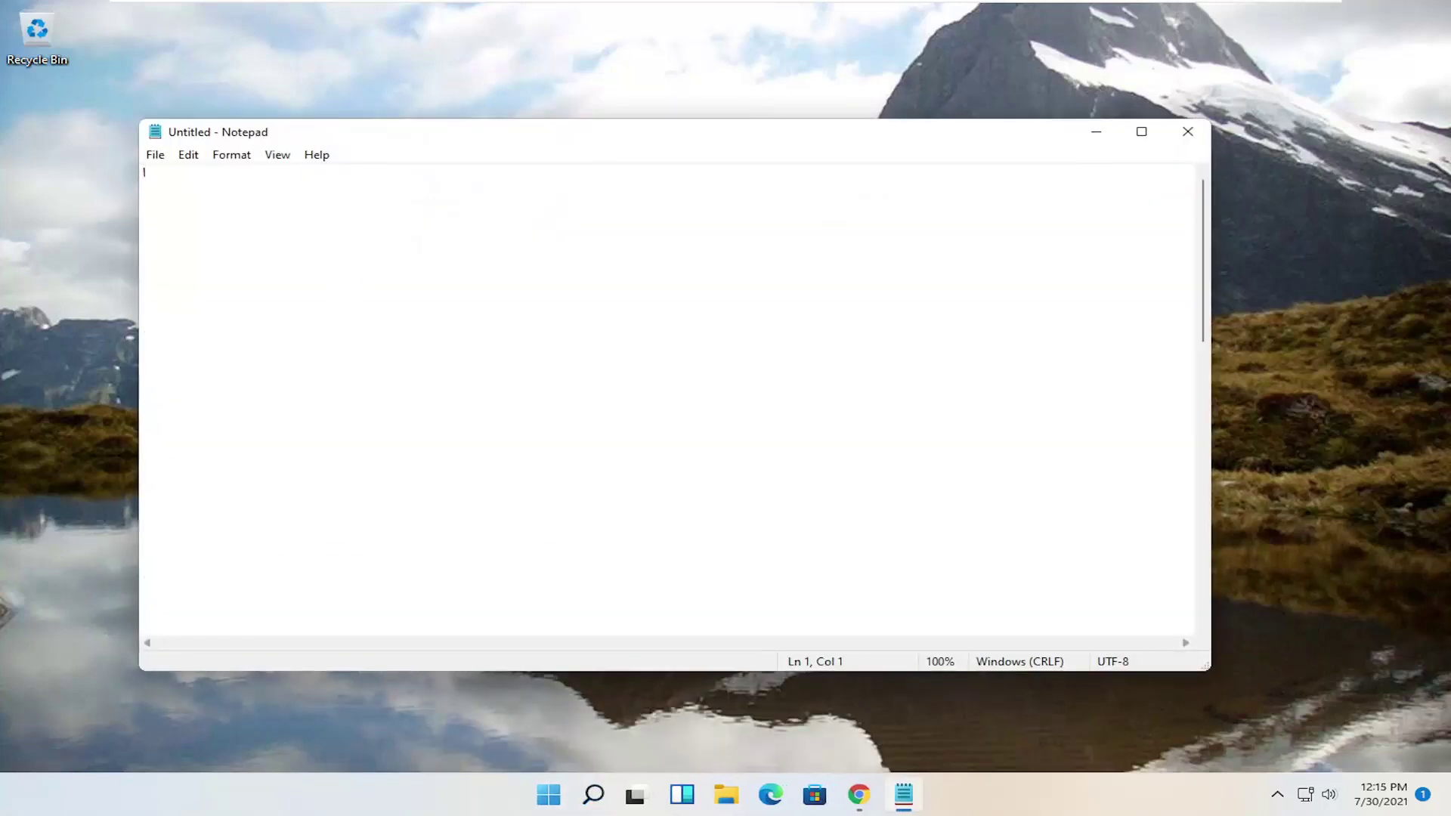
key(ctrl+v)
scroll(665, 401, up, 15)
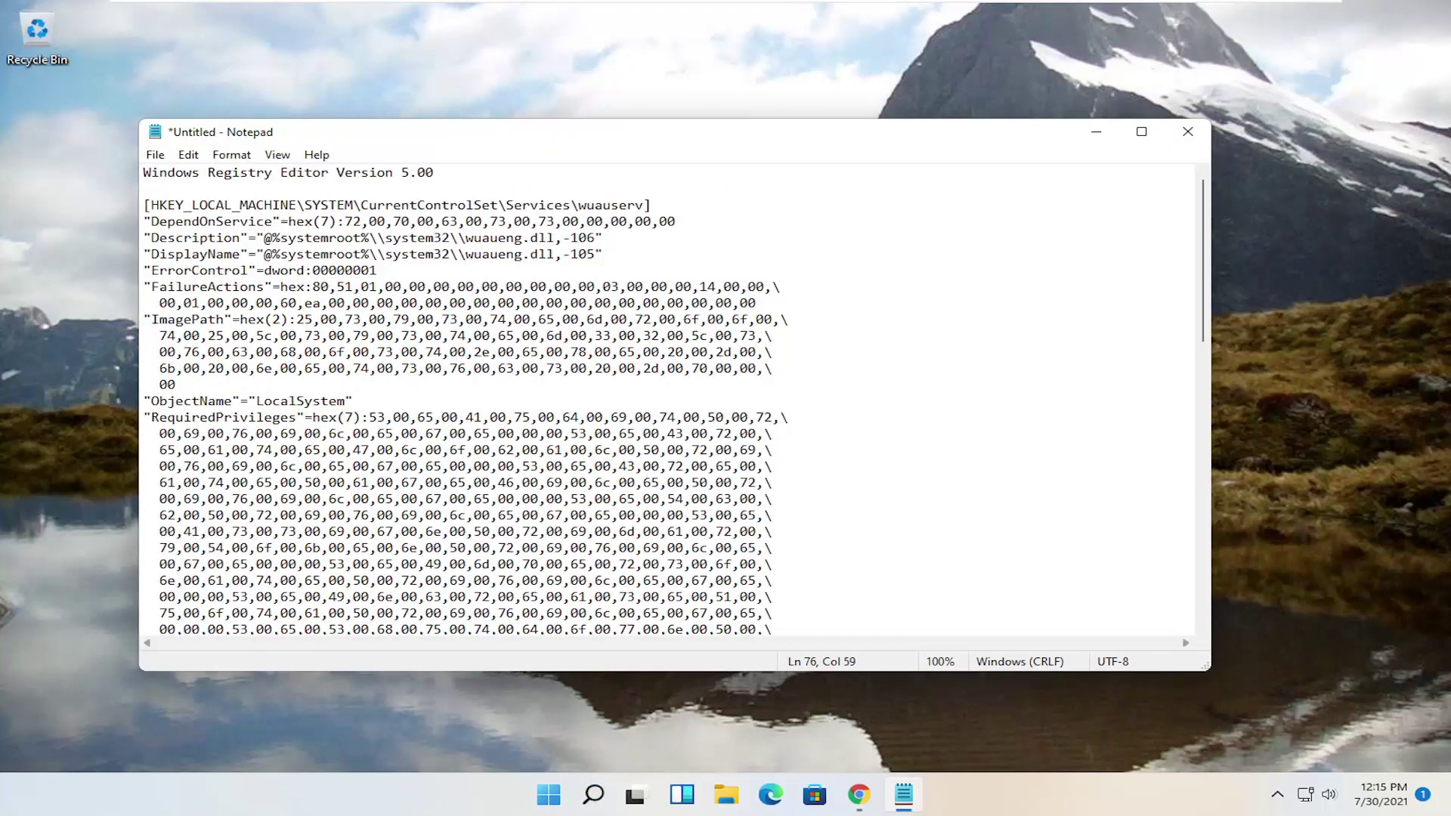
Save the script to the Desktop as Windows11FIX.reg with the file type All Files, and close the document.
click(155, 156)
click(201, 252)
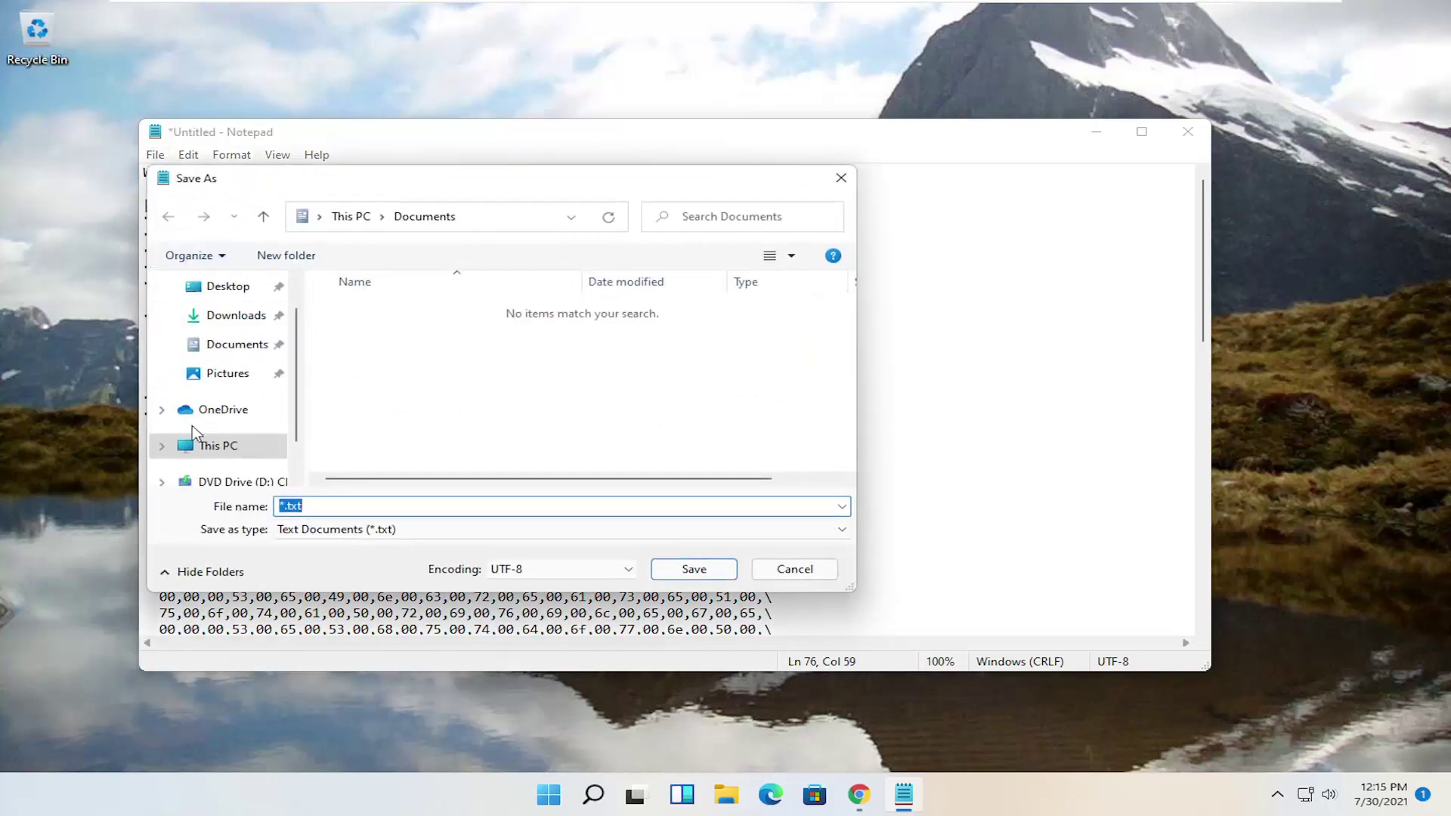
click(195, 435)
click(333, 529)
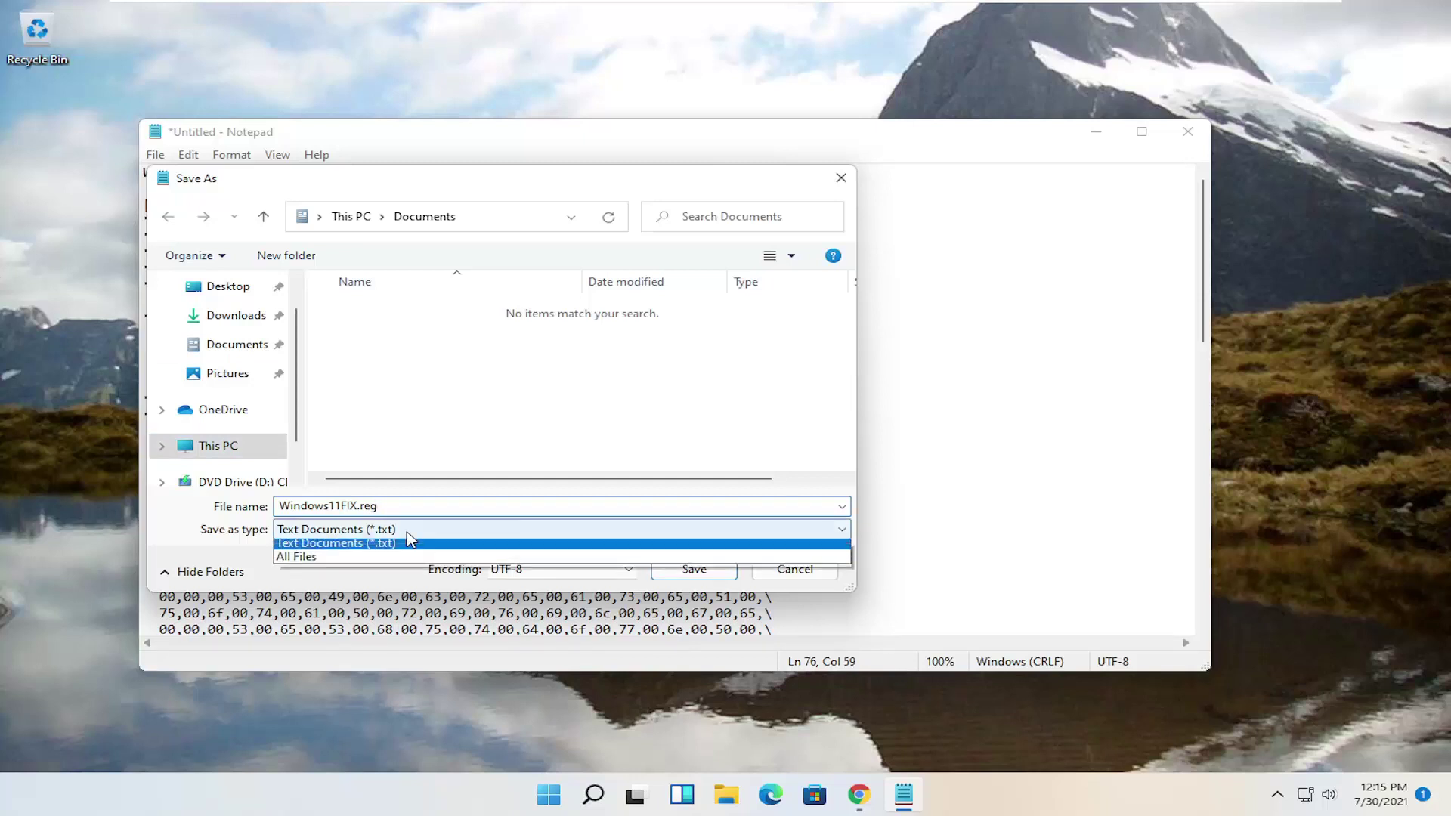
click(293, 563)
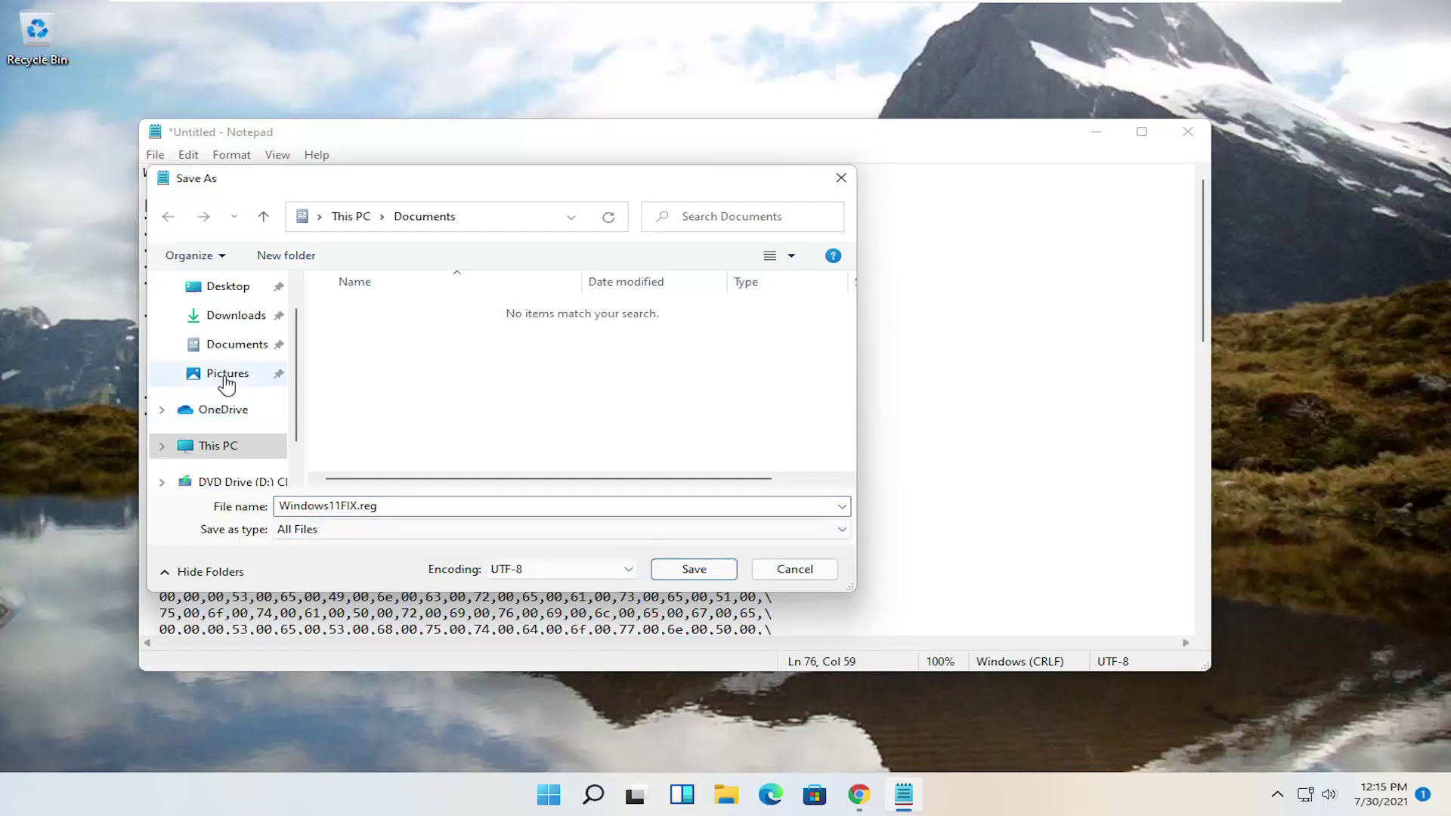
click(227, 287)
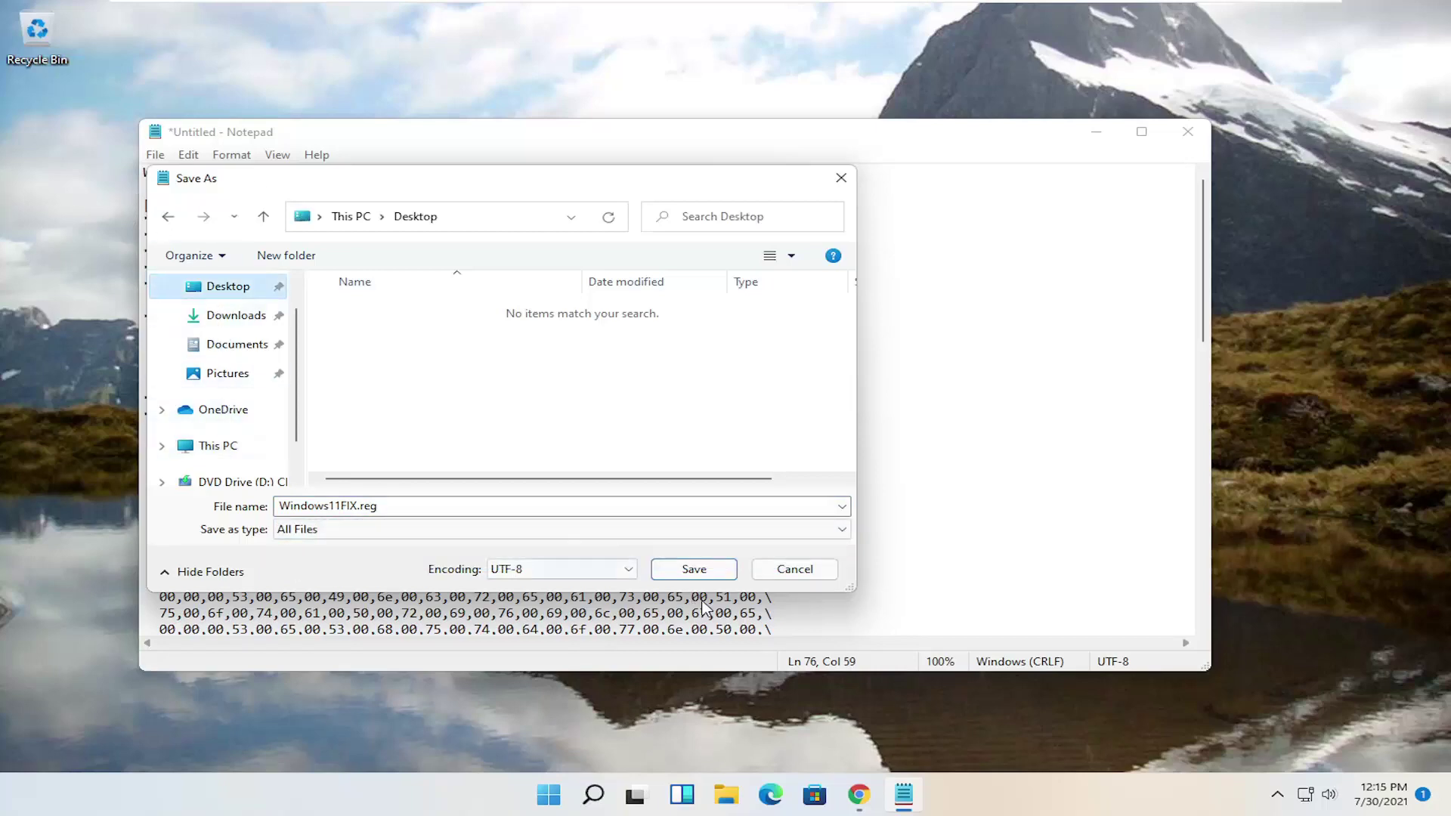
click(693, 568)
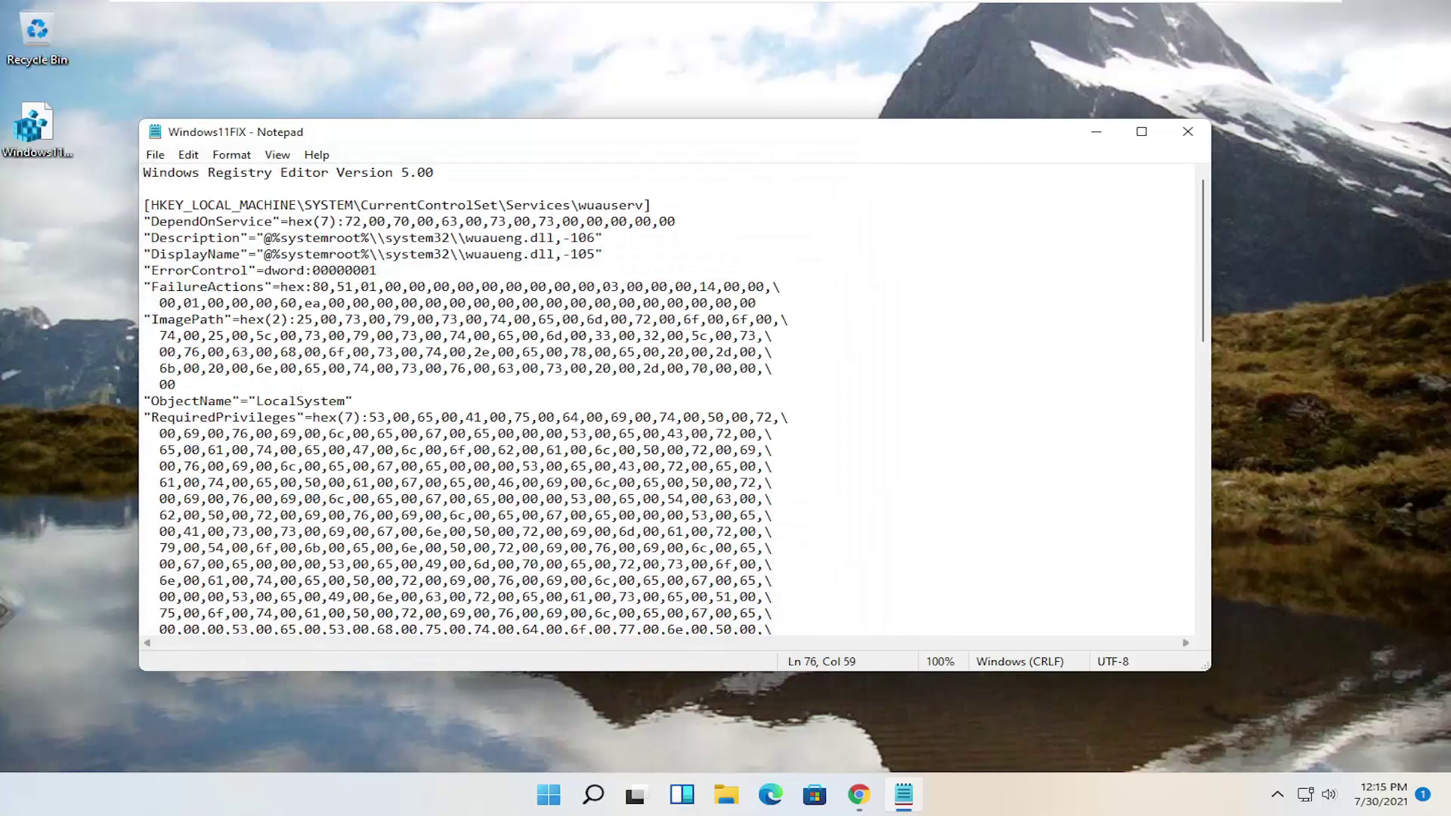
click(1188, 132)
Run Windows11FIX.reg from the desktop to merge its entries into the registry, and move the file to the Recycle Bin.
drag(34, 129, 491, 227)
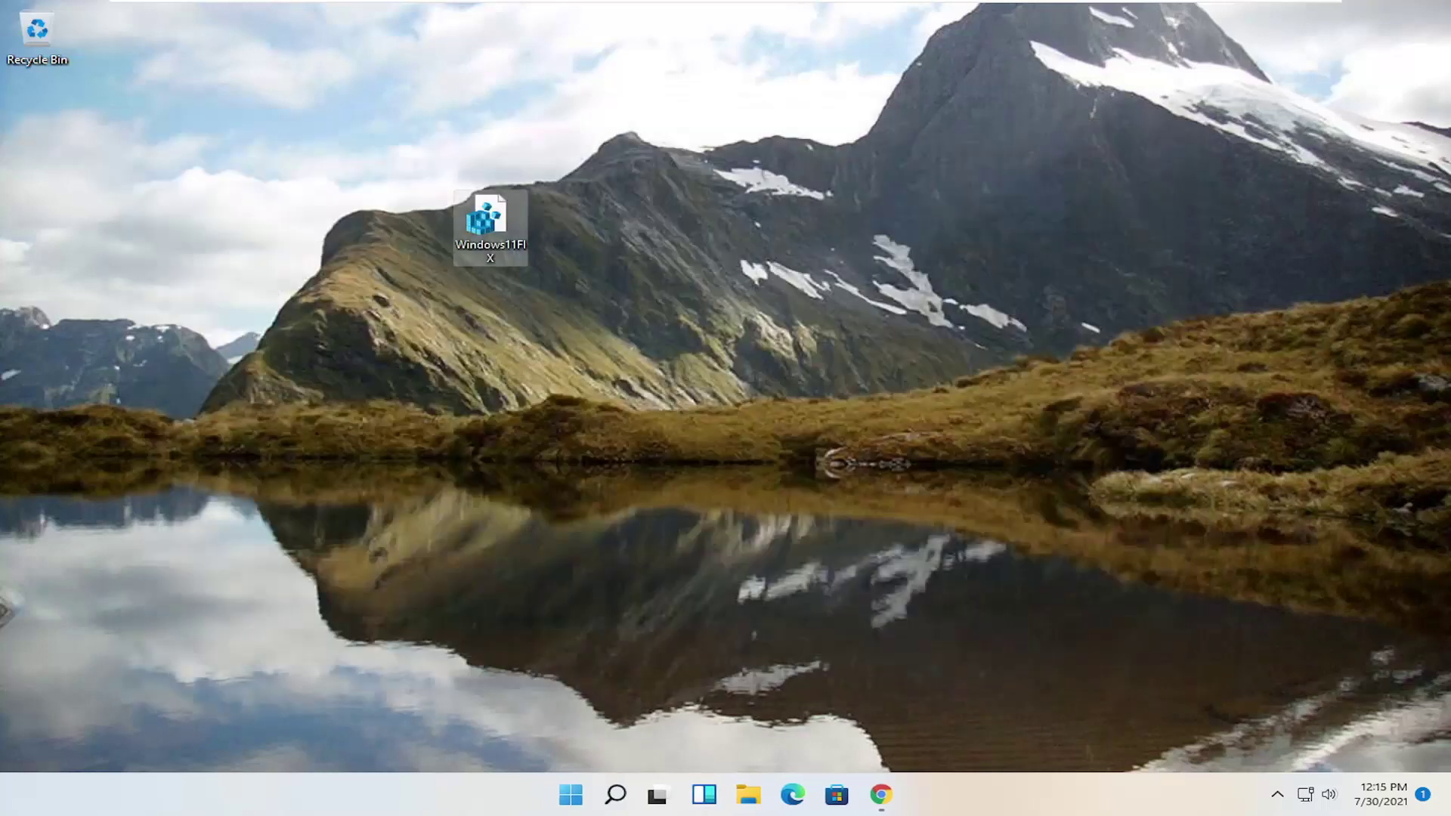
double_click(483, 240)
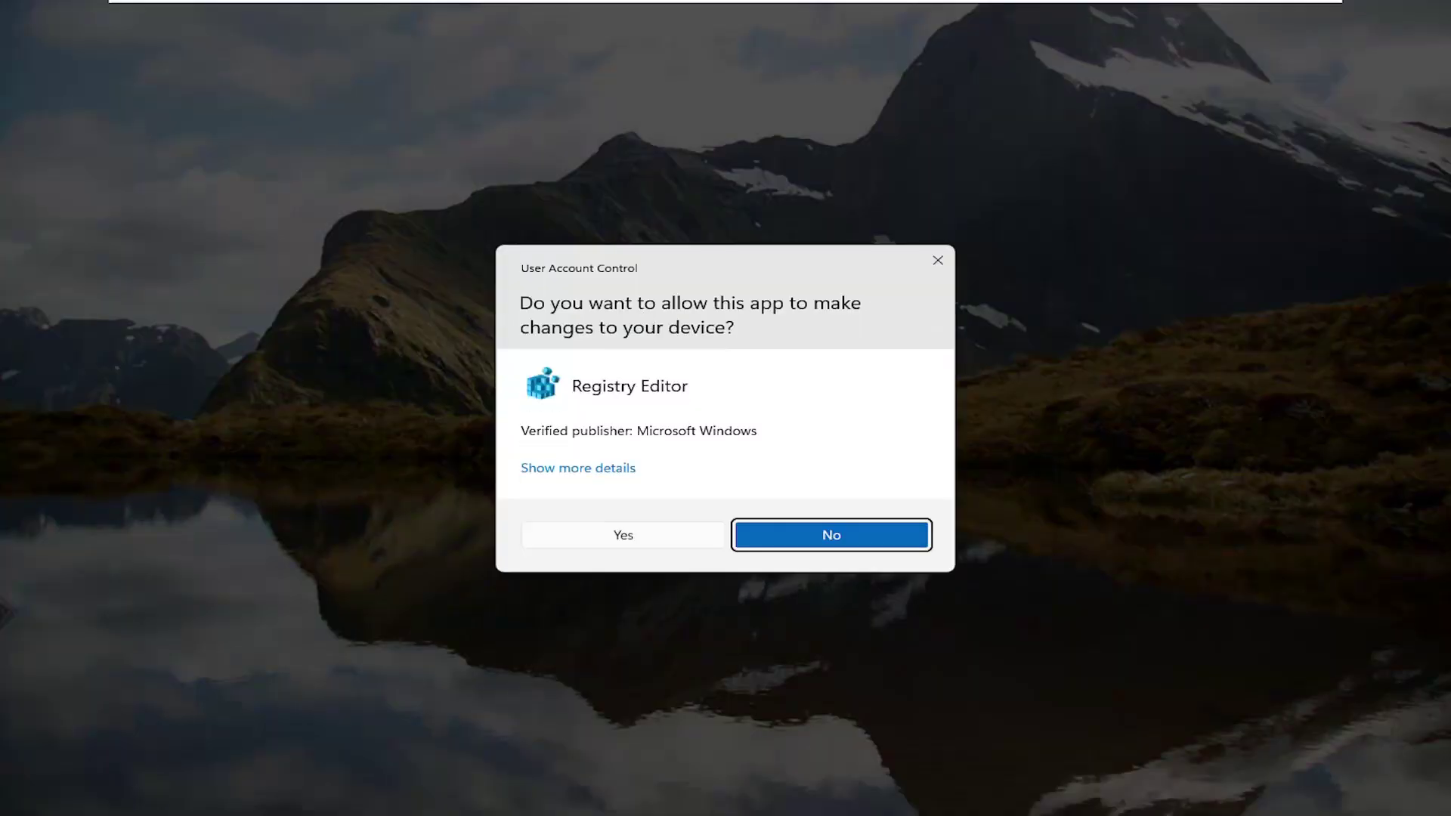
click(612, 531)
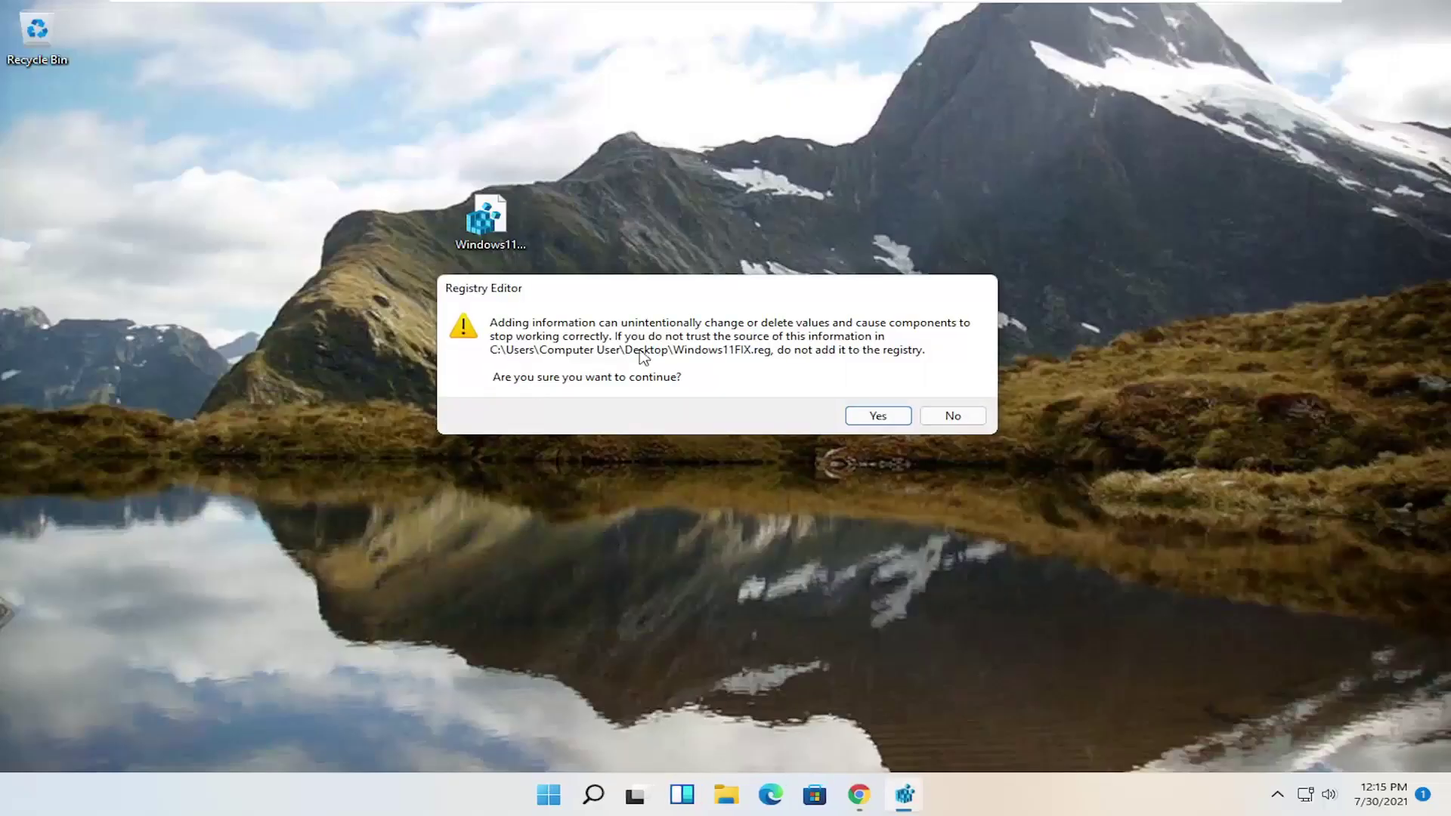
key(Return)
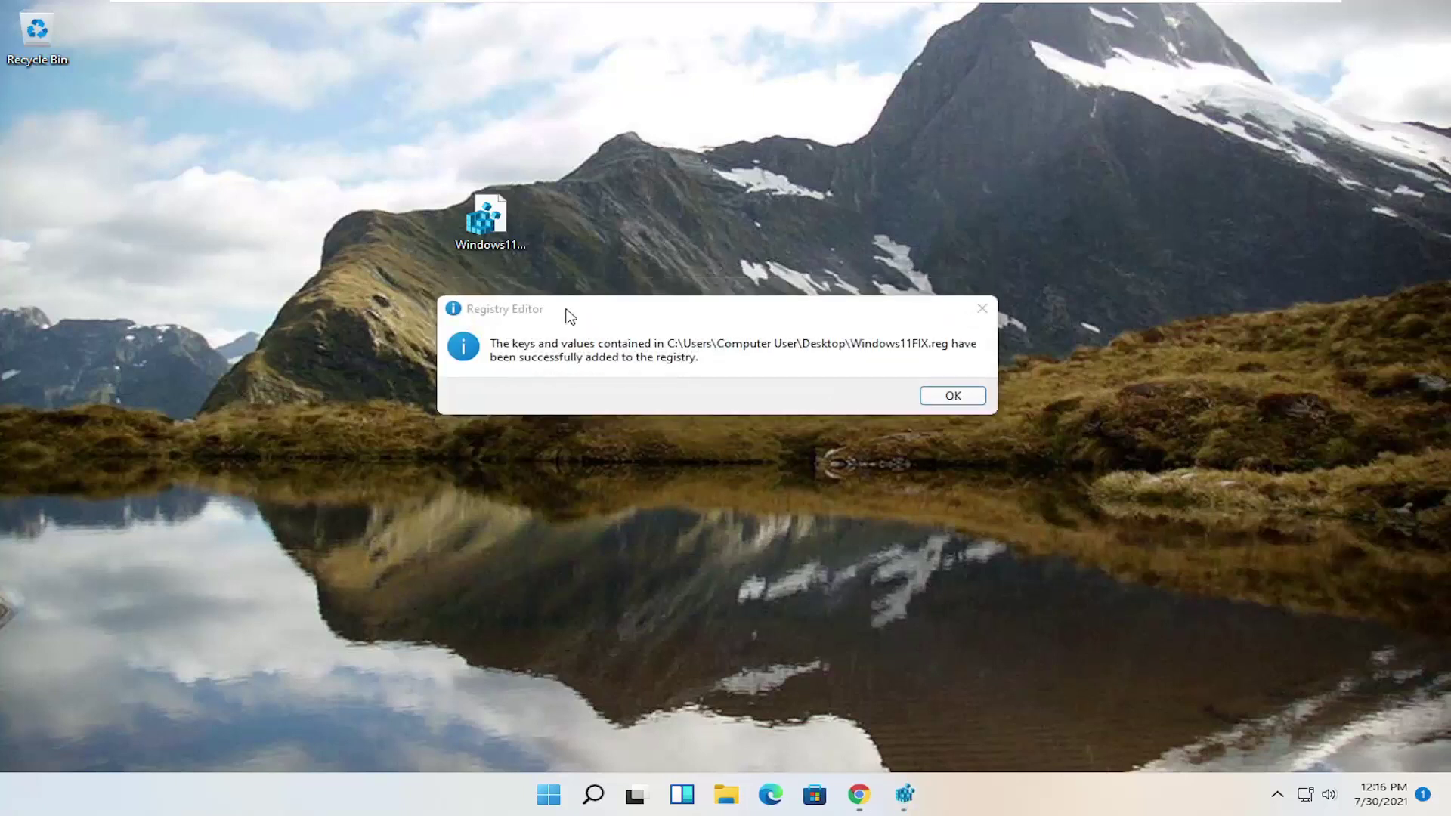
click(952, 396)
drag(483, 219, 37, 42)
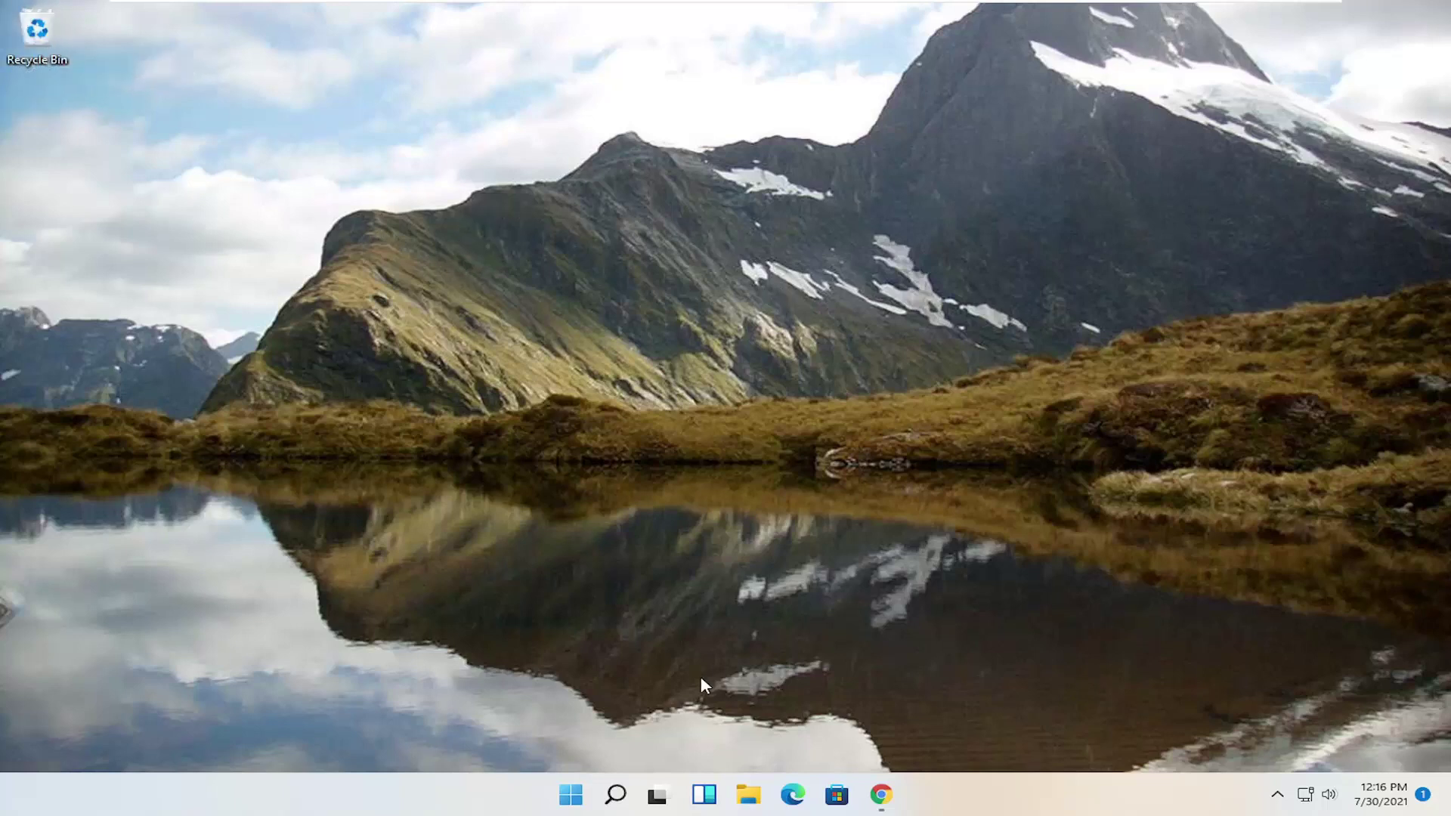
Restart the computer after merging the registry file.
right_click(571, 793)
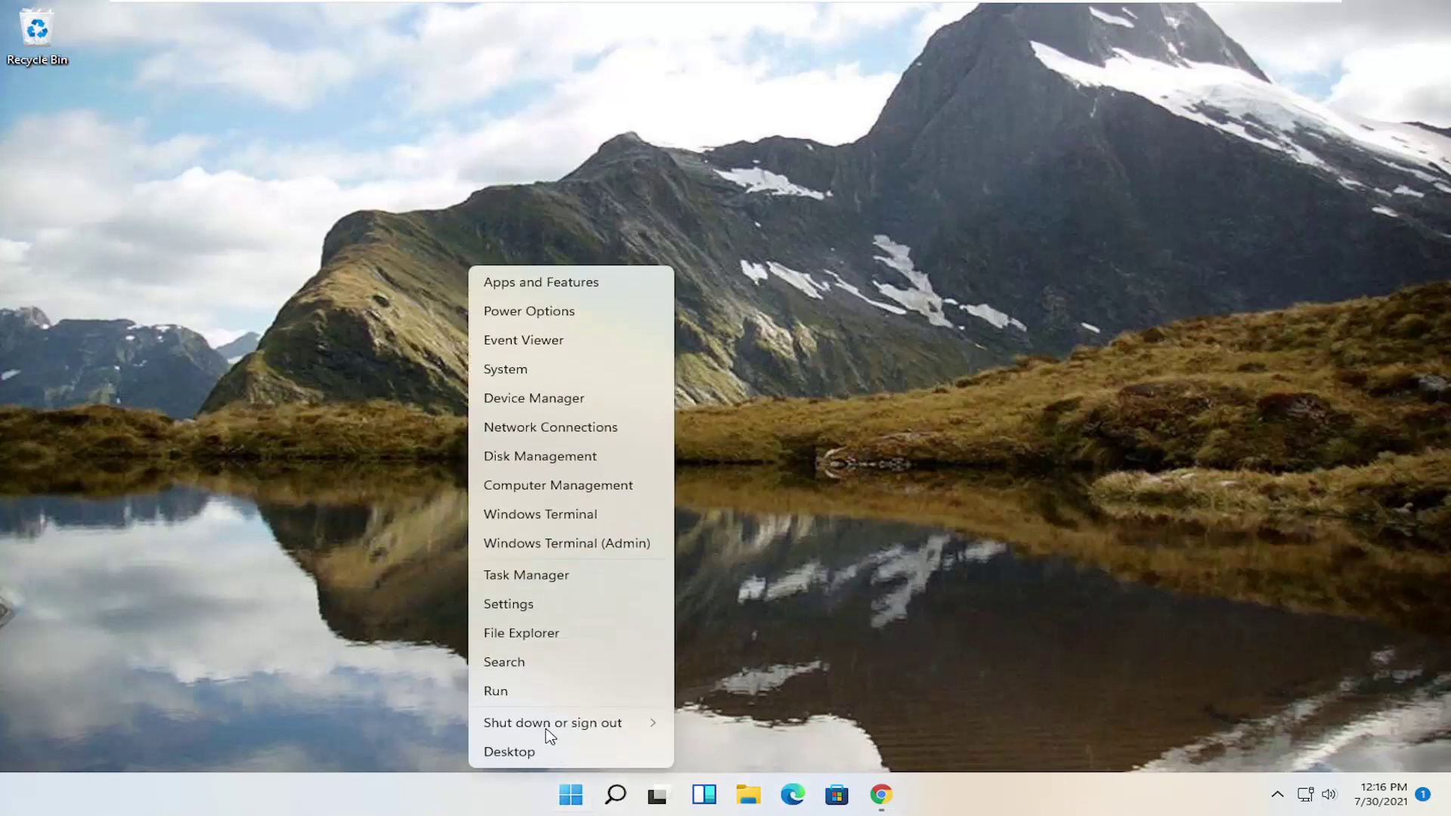
key(Escape)
right_click(570, 793)
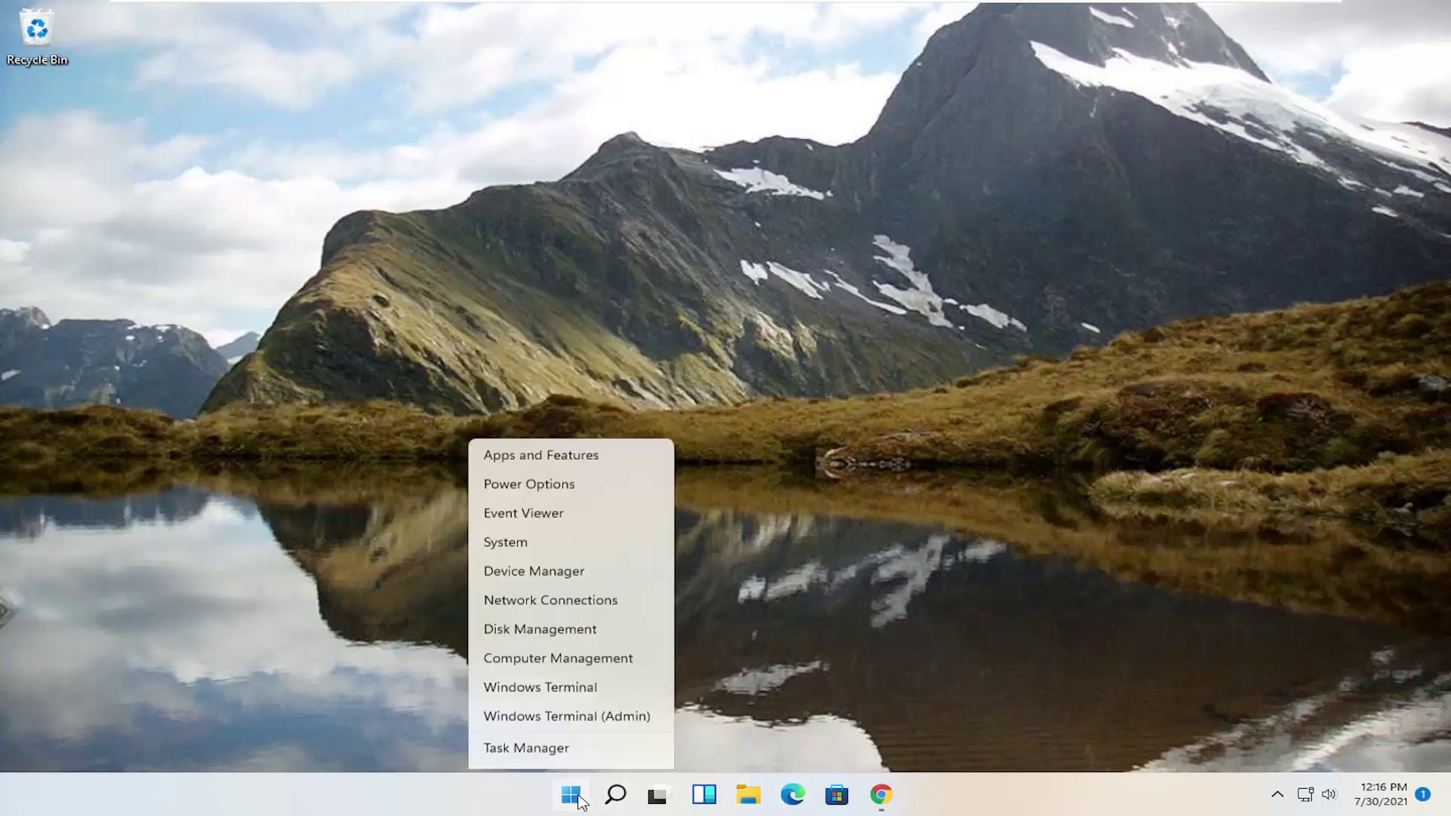
mouse_move(586, 725)
click(710, 754)
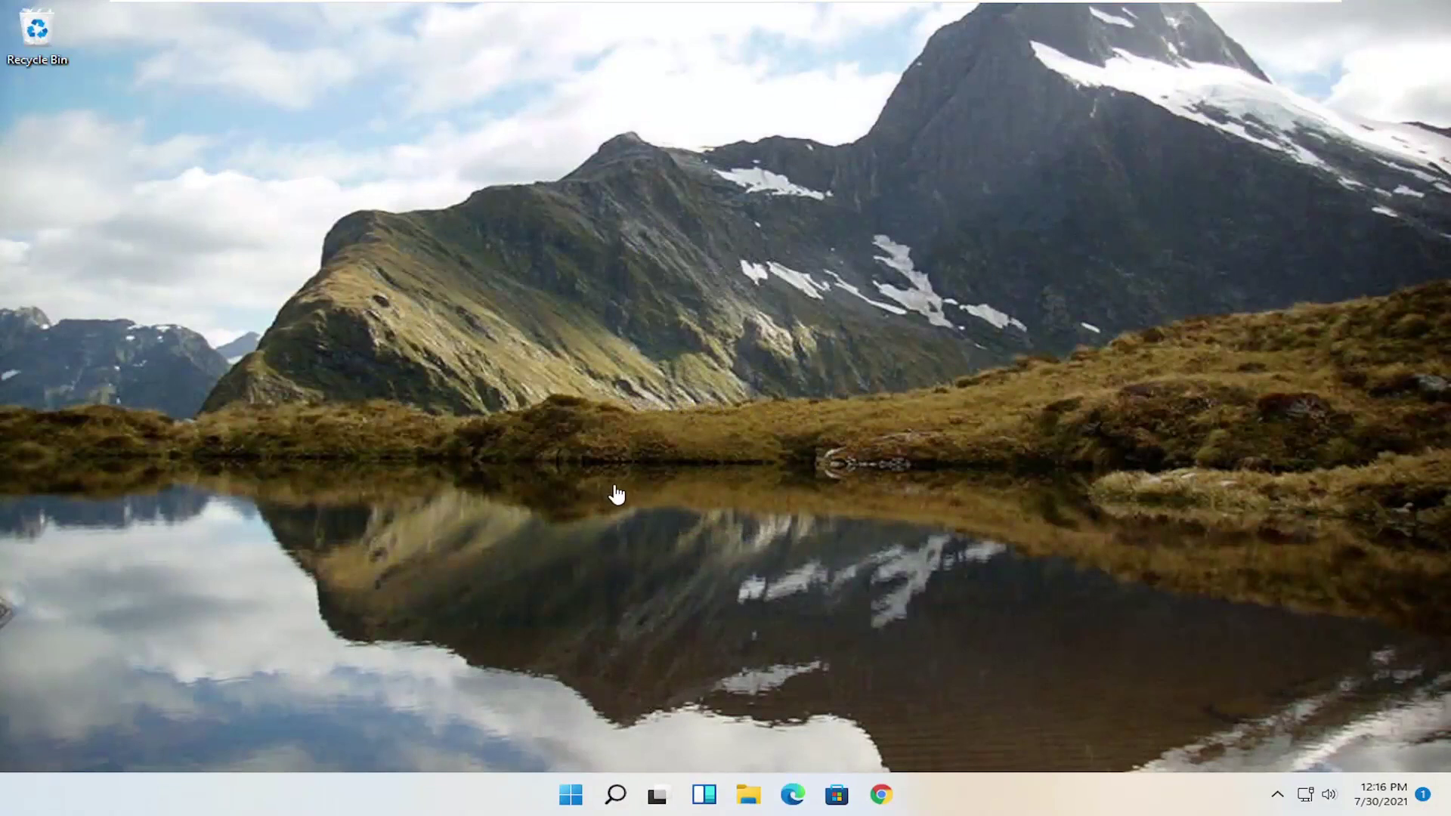
Search for cmd and launch Command Prompt as administrator, allowing it to make changes to the device.
click(614, 799)
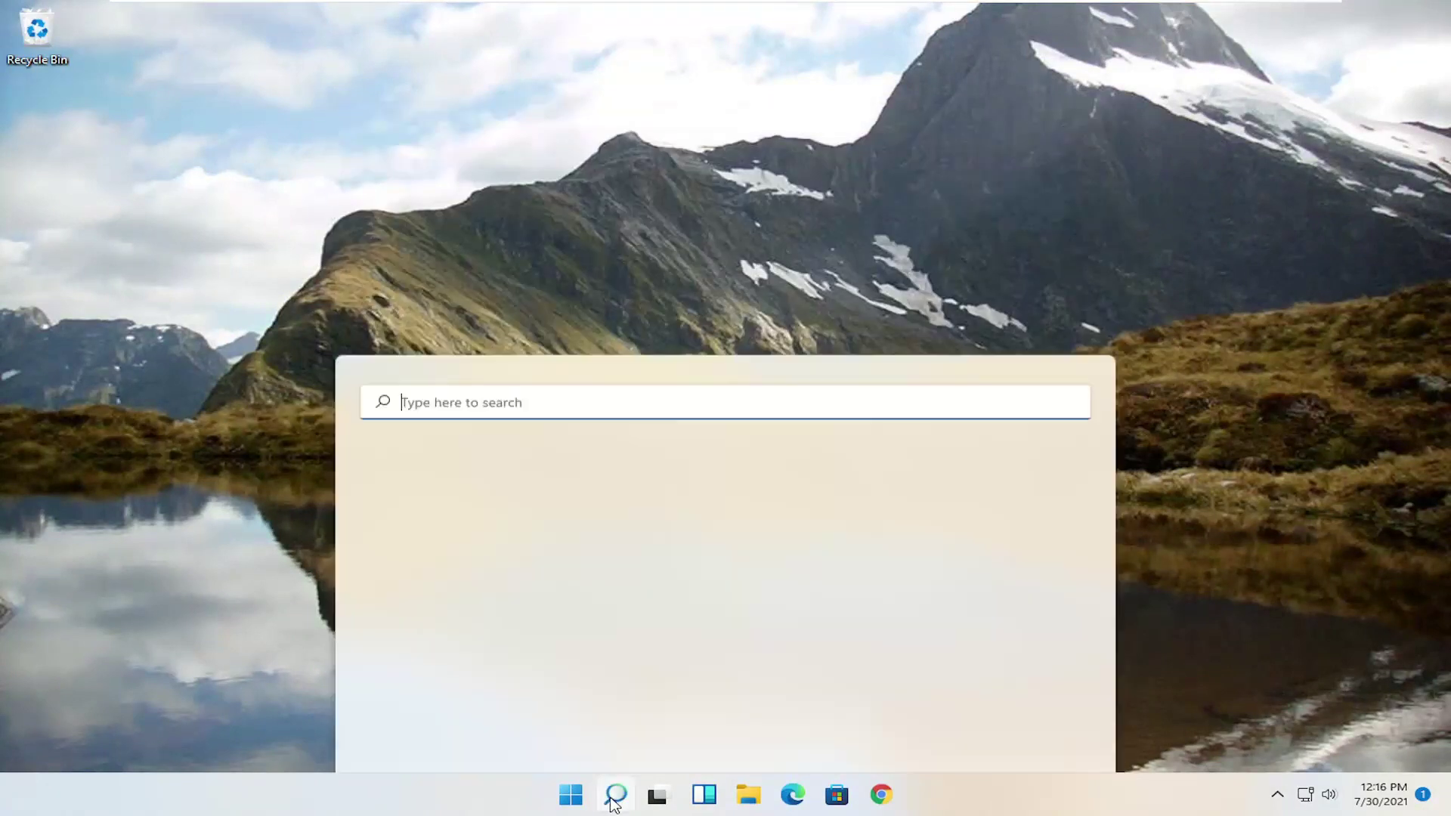
text(cmd)
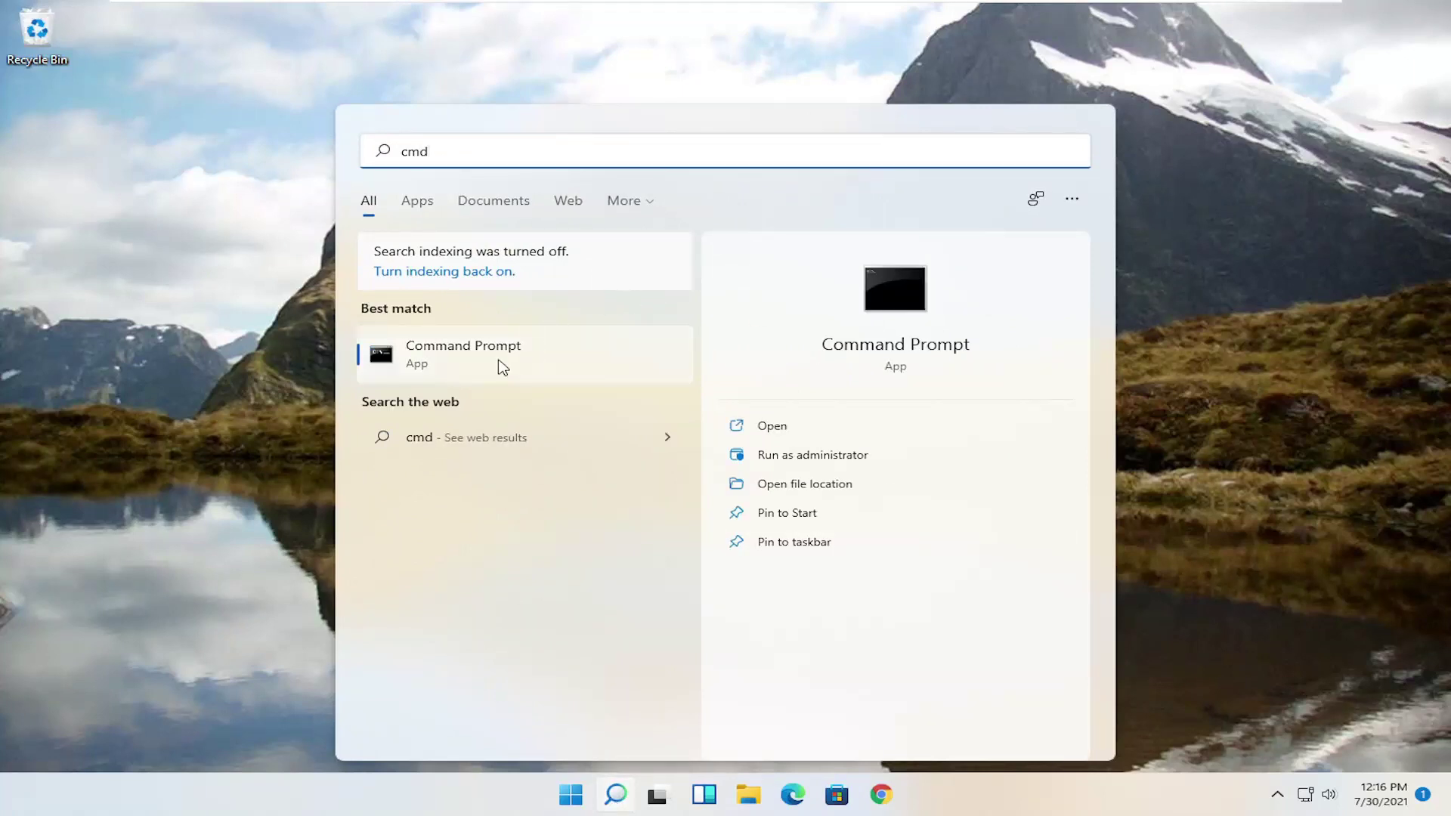
right_click(450, 367)
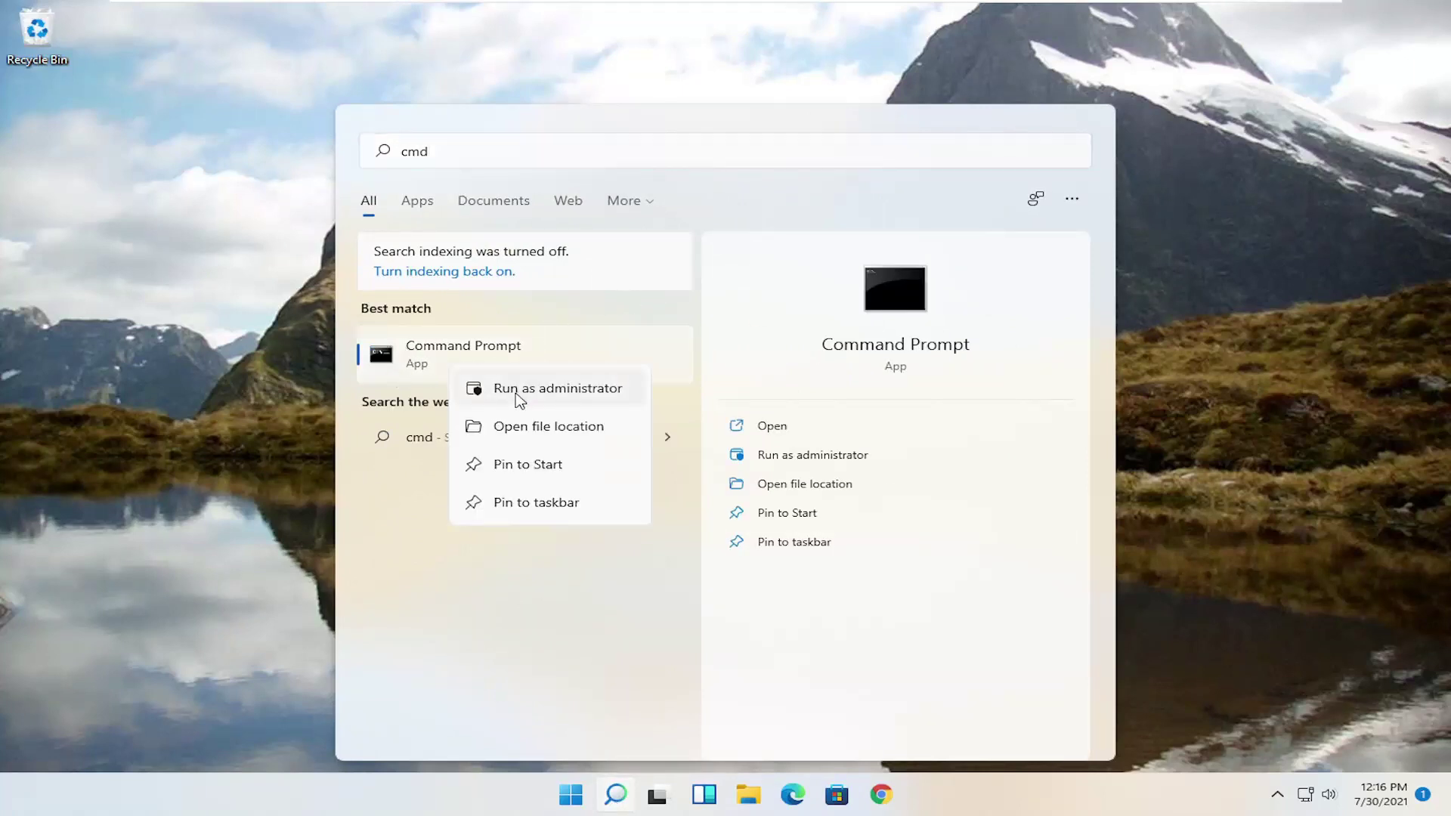
click(519, 390)
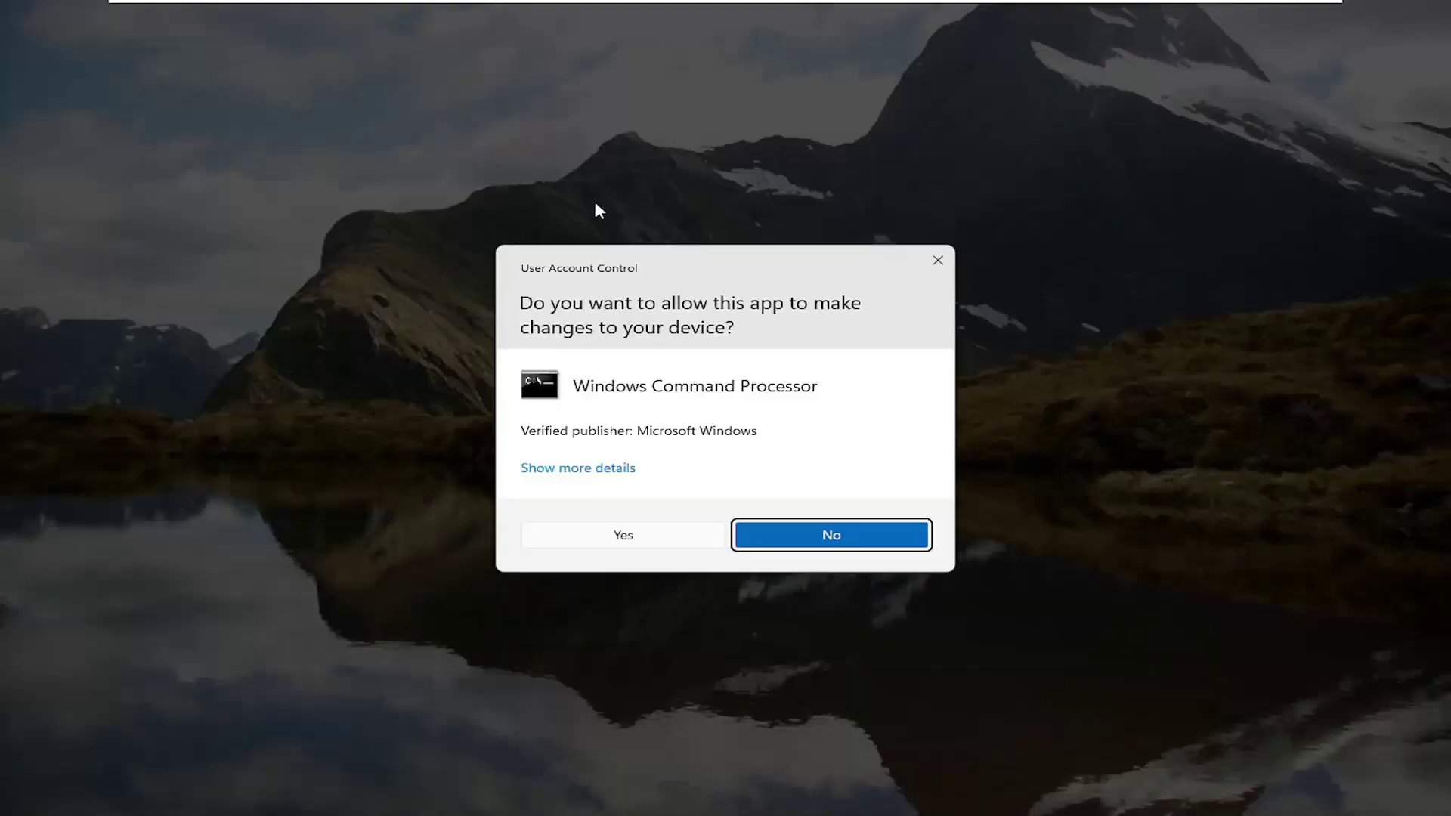
click(626, 536)
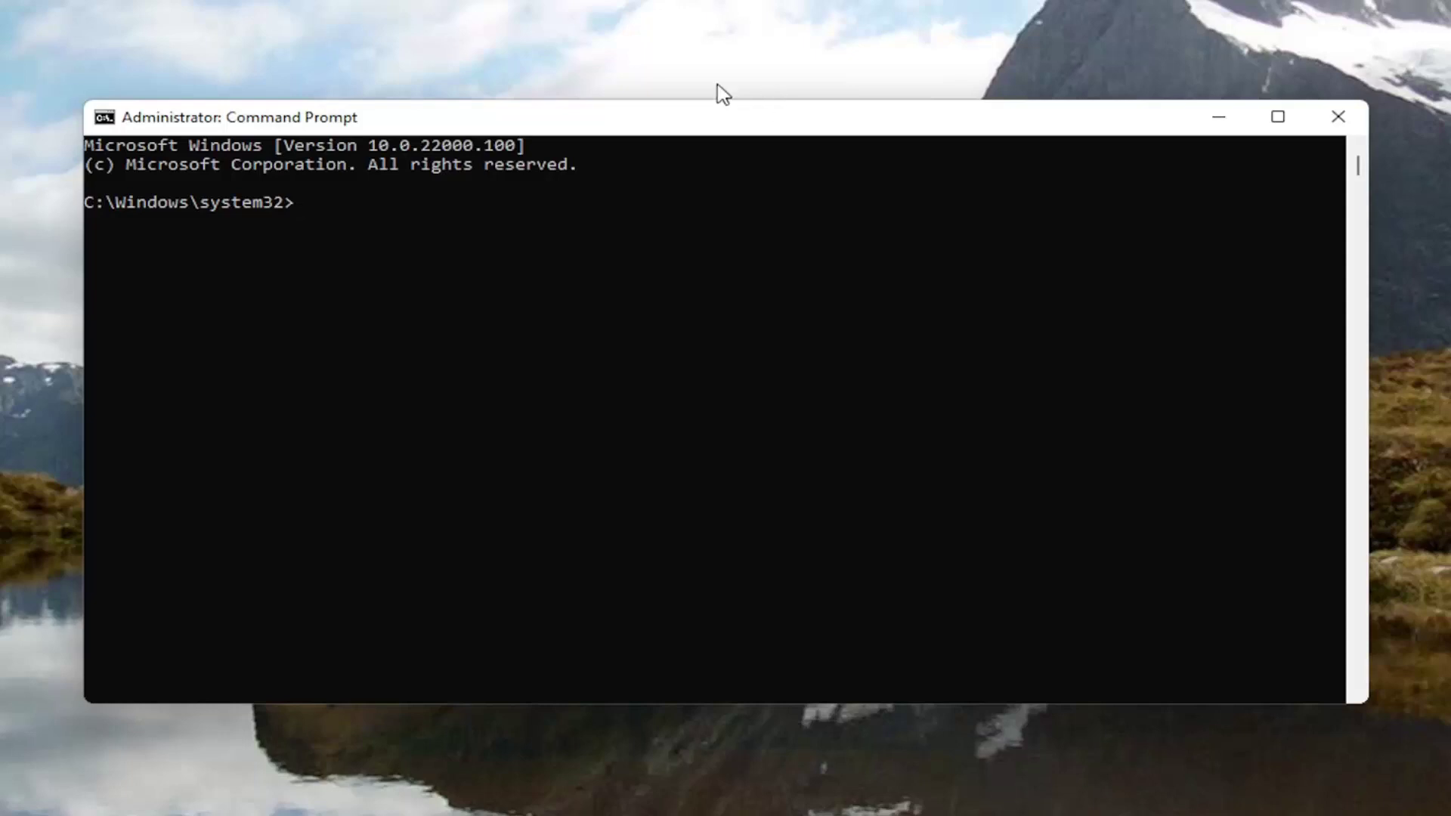
Paste the command Dism.exe /Online /Cleanup-Image /Restorehealth at the prompt and run it.
right_click(678, 123)
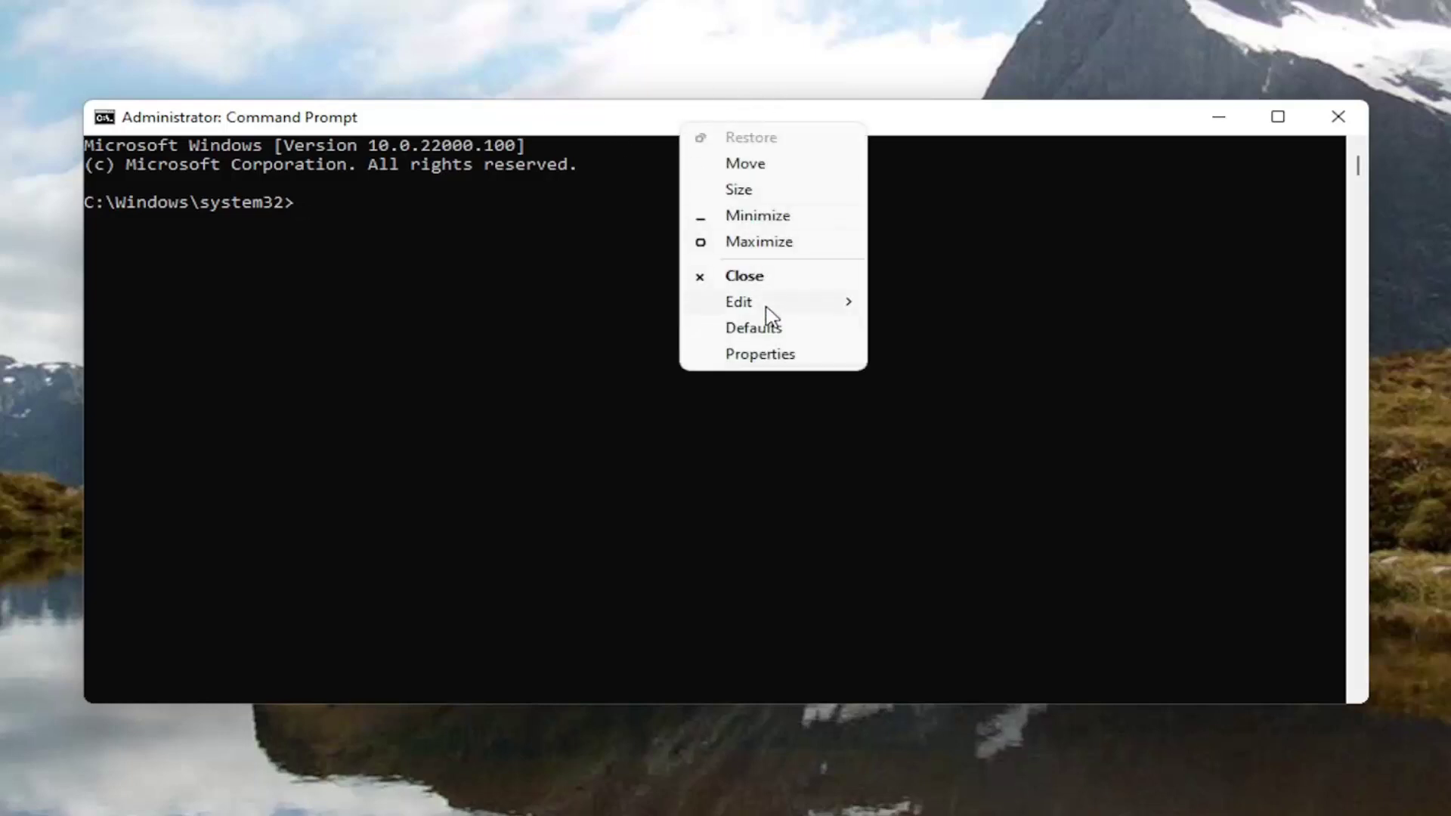
mouse_move(806, 306)
click(928, 356)
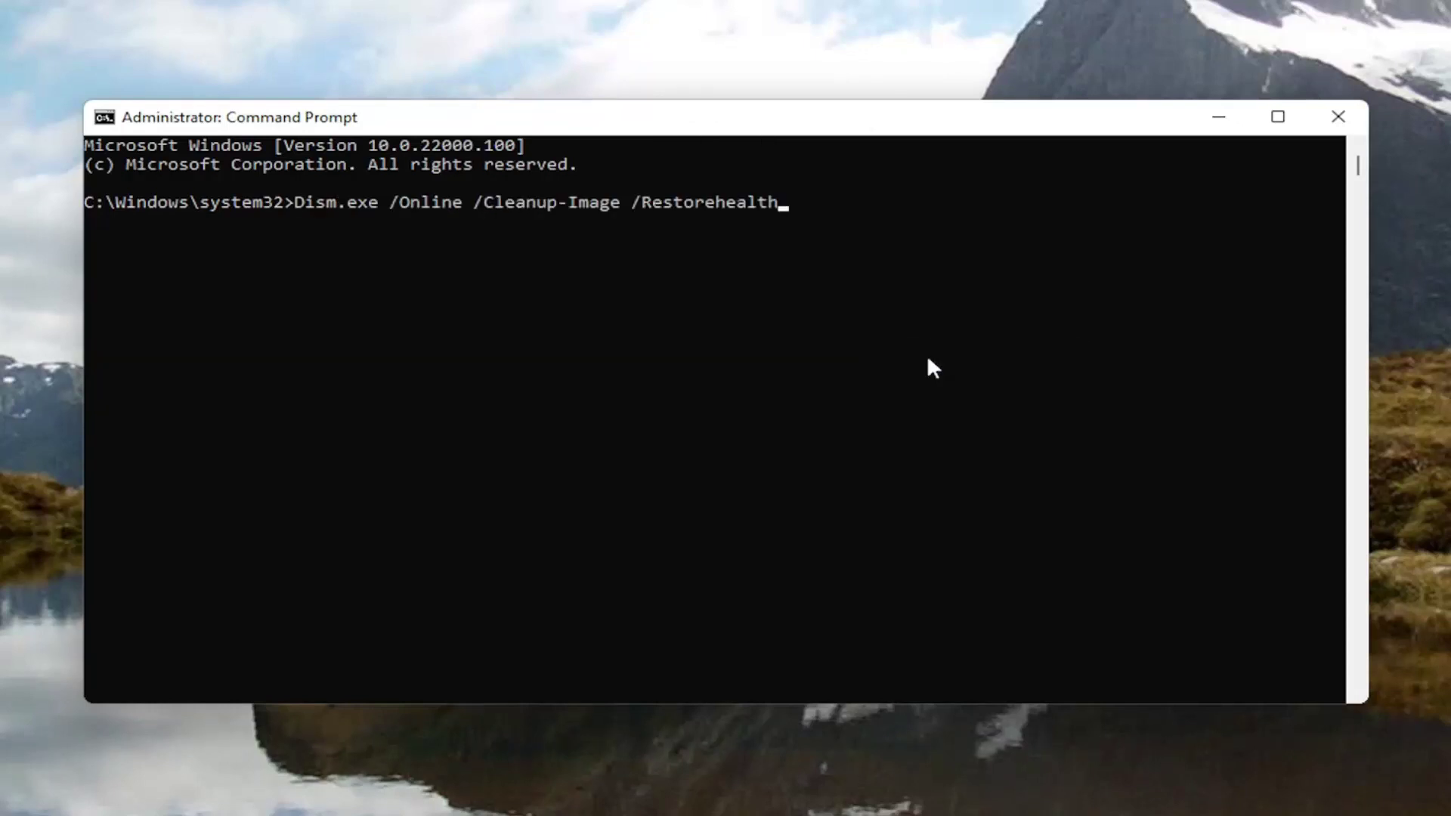
key(Return)
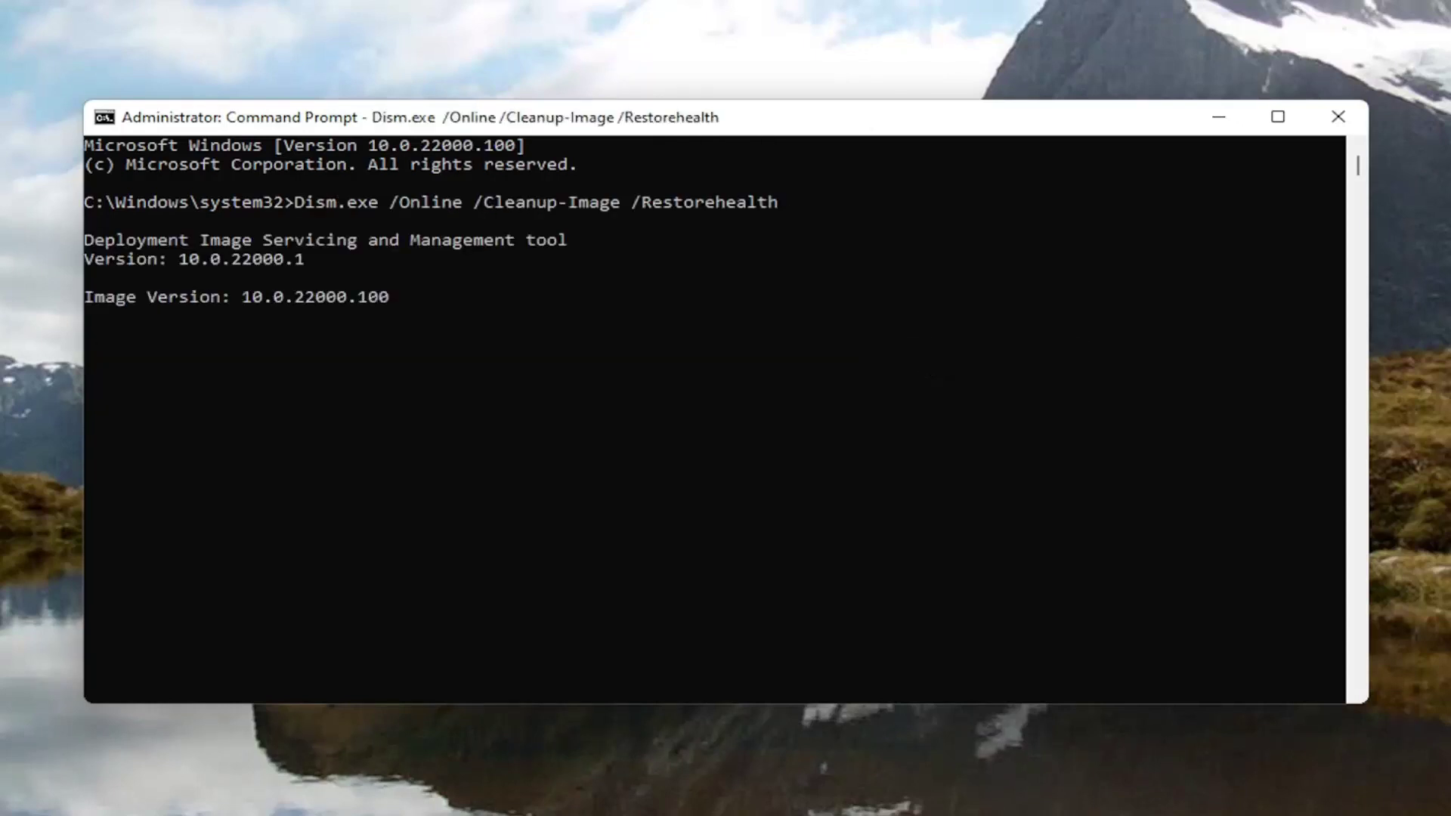
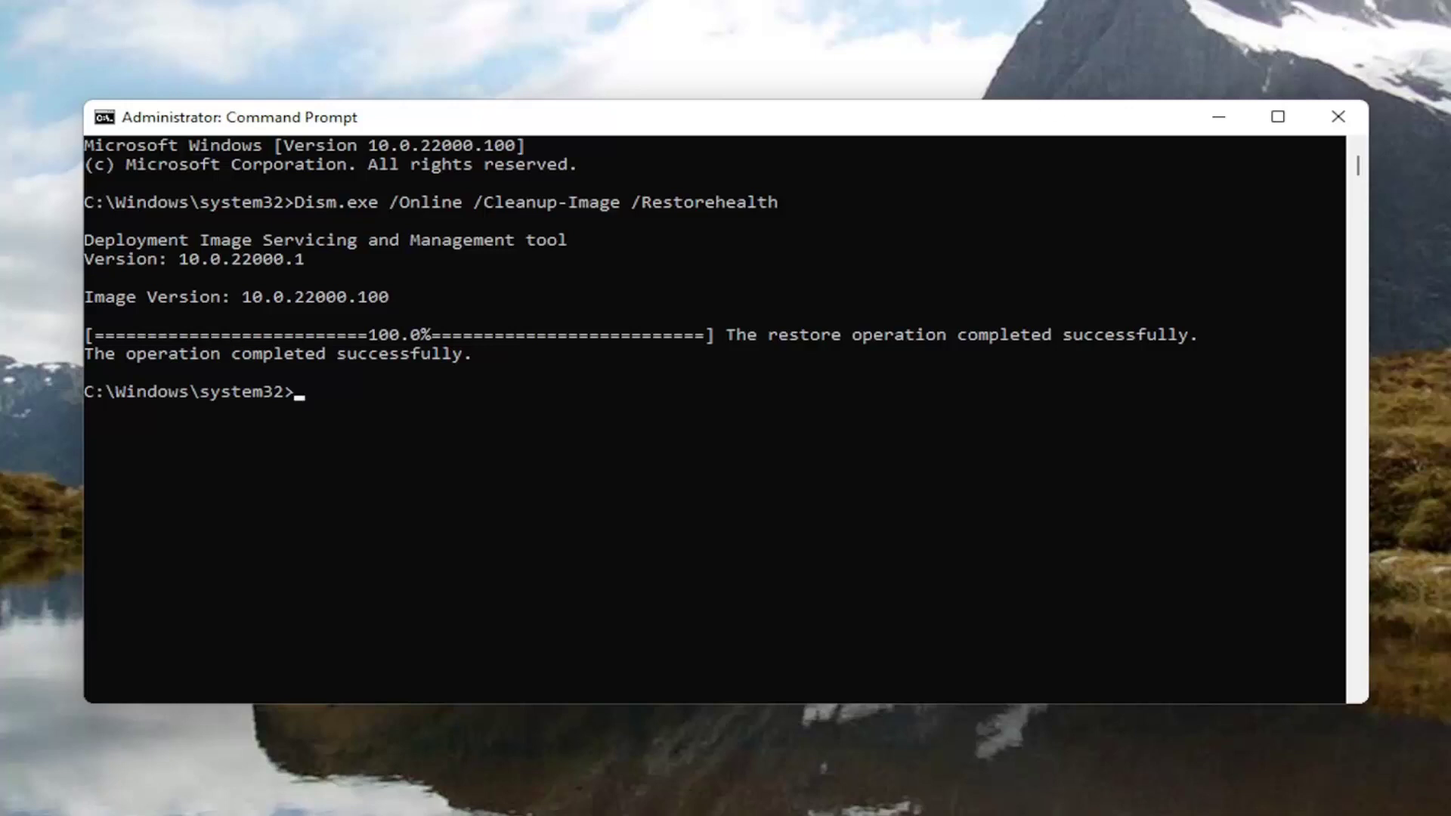
Run sfc /scannow to check the system files, and close Command Prompt once the scan is complete.
text(sfc /scannow)
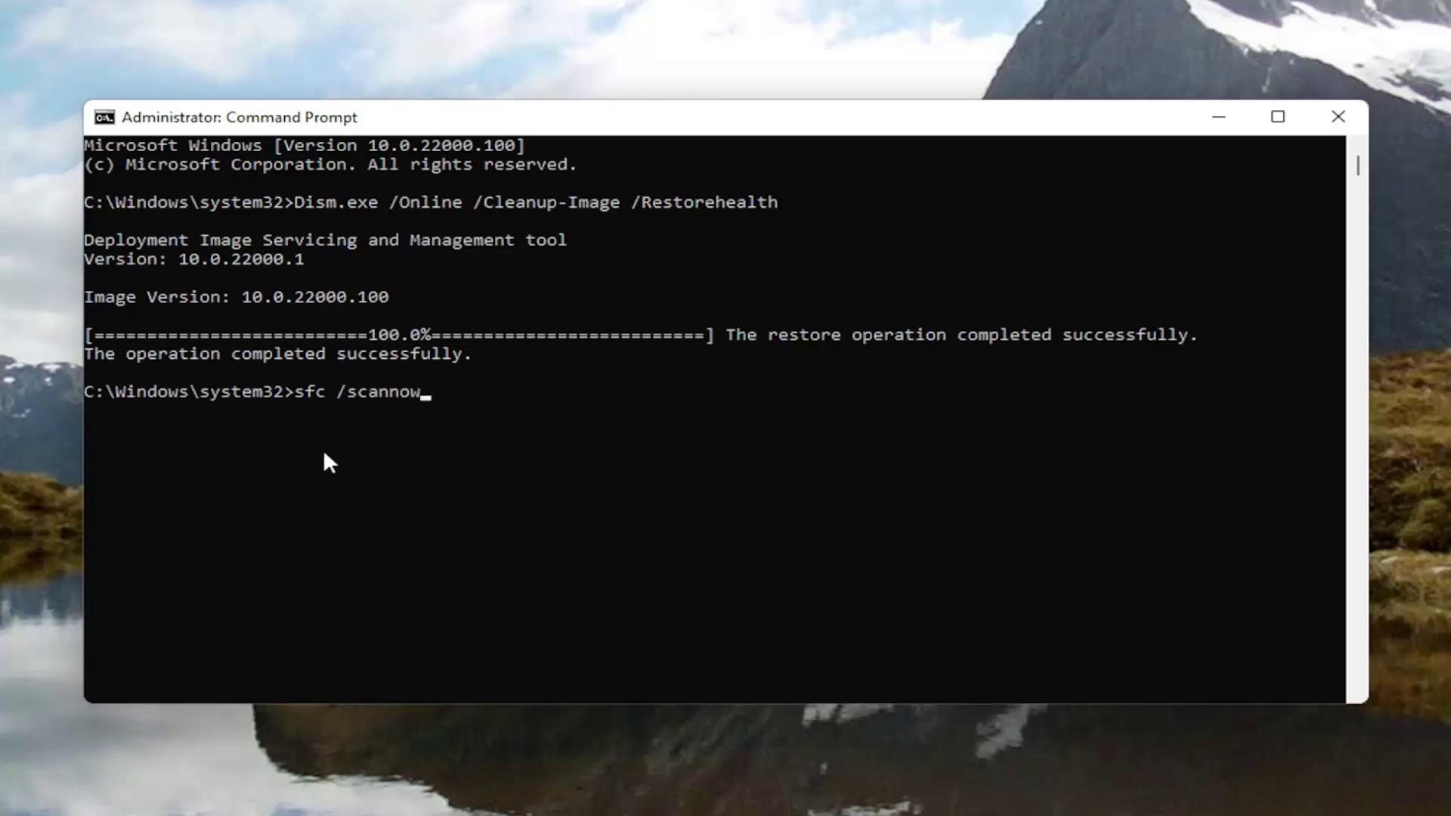
key(Return)
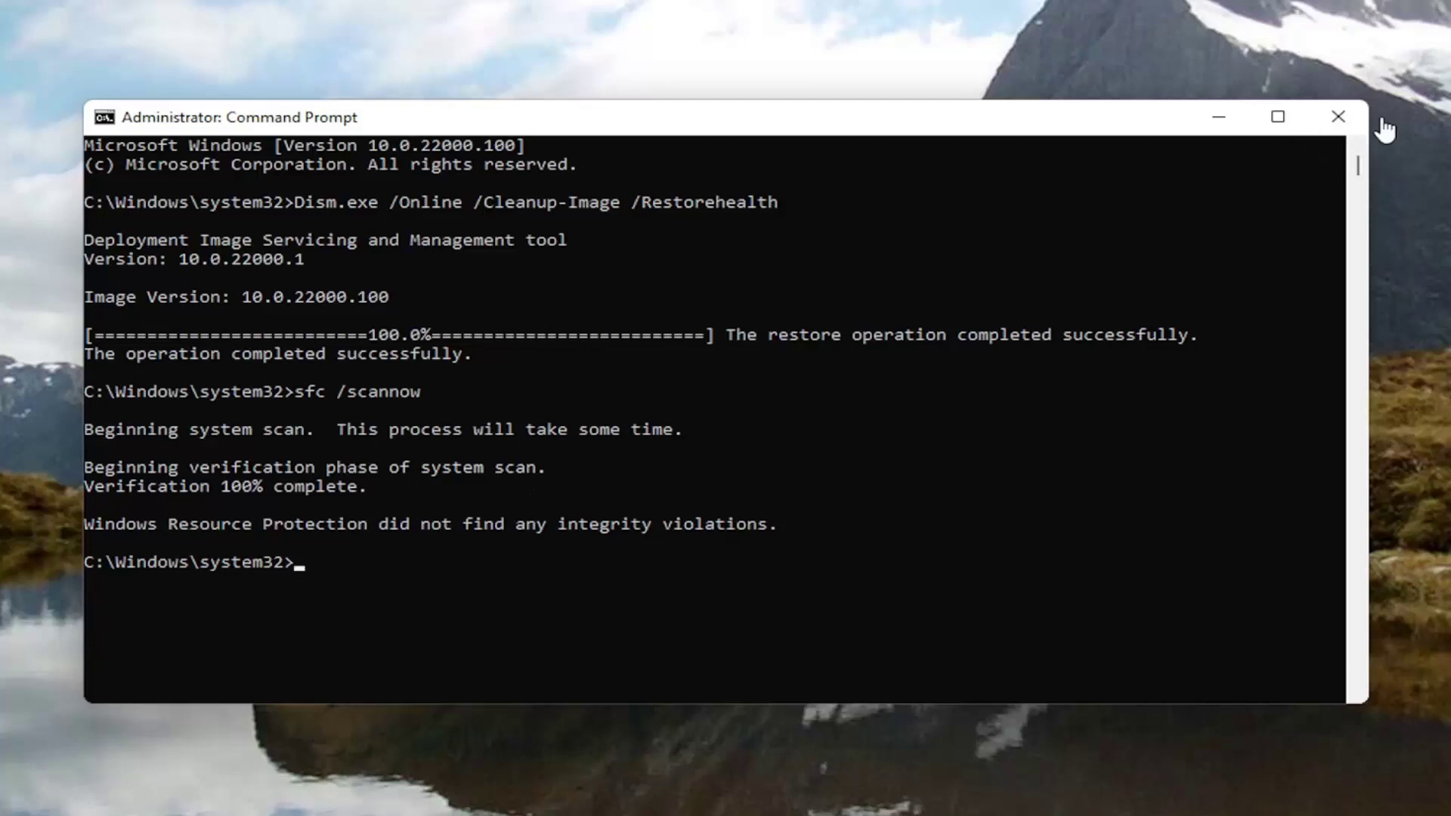
click(1339, 116)
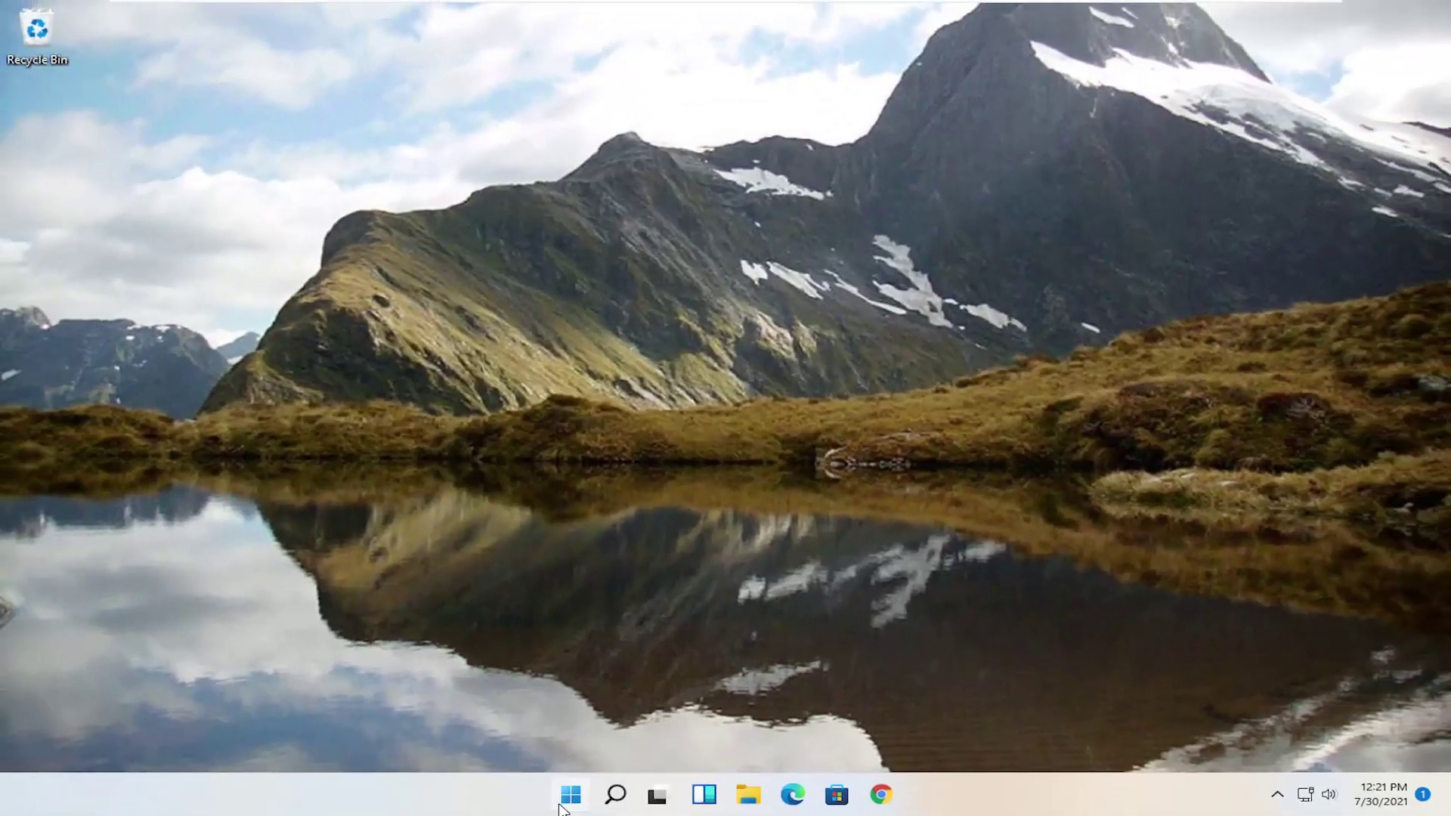
Restart the computer again to finish the system file repairs.
right_click(569, 804)
mouse_move(563, 730)
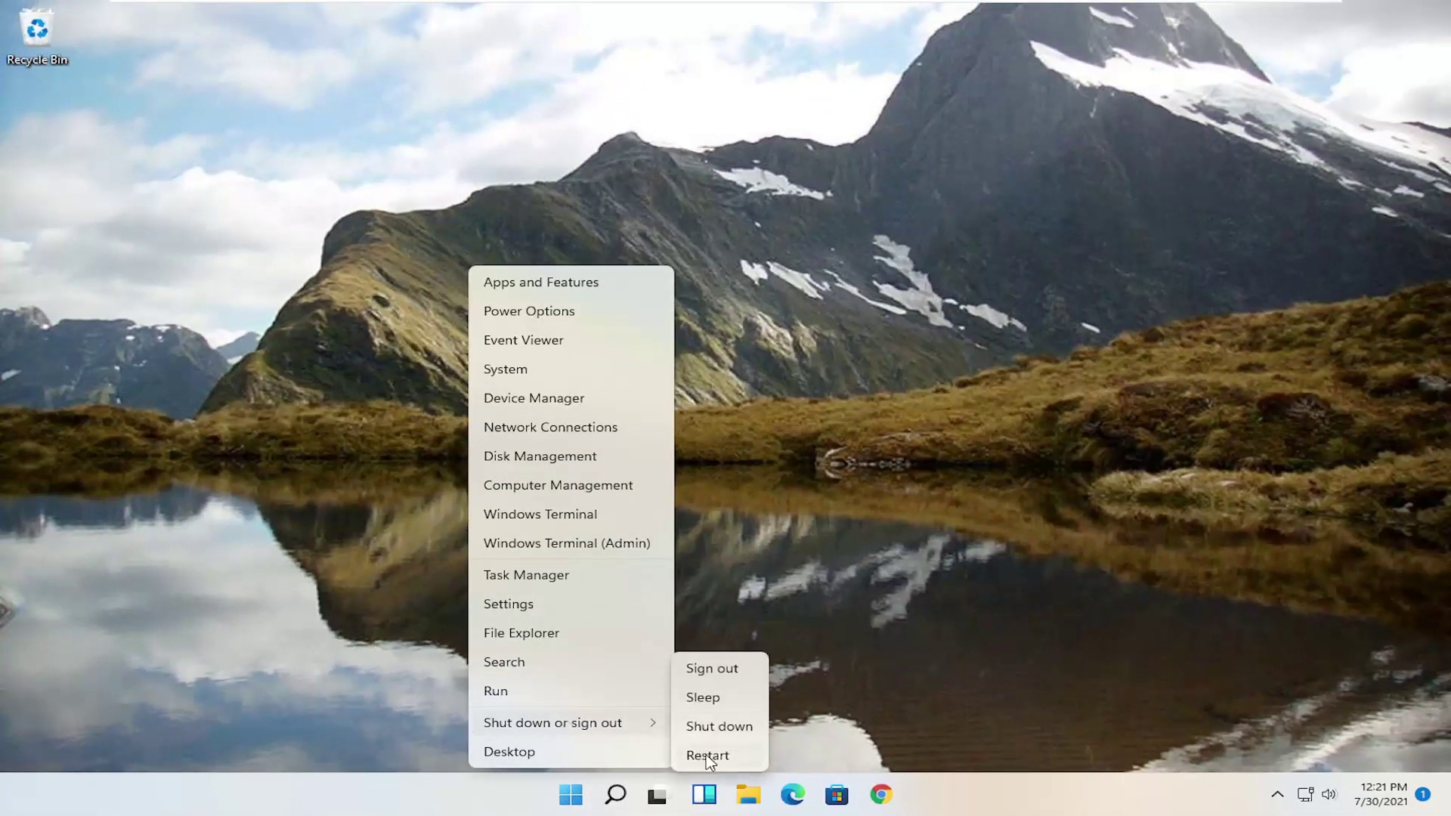
click(702, 752)
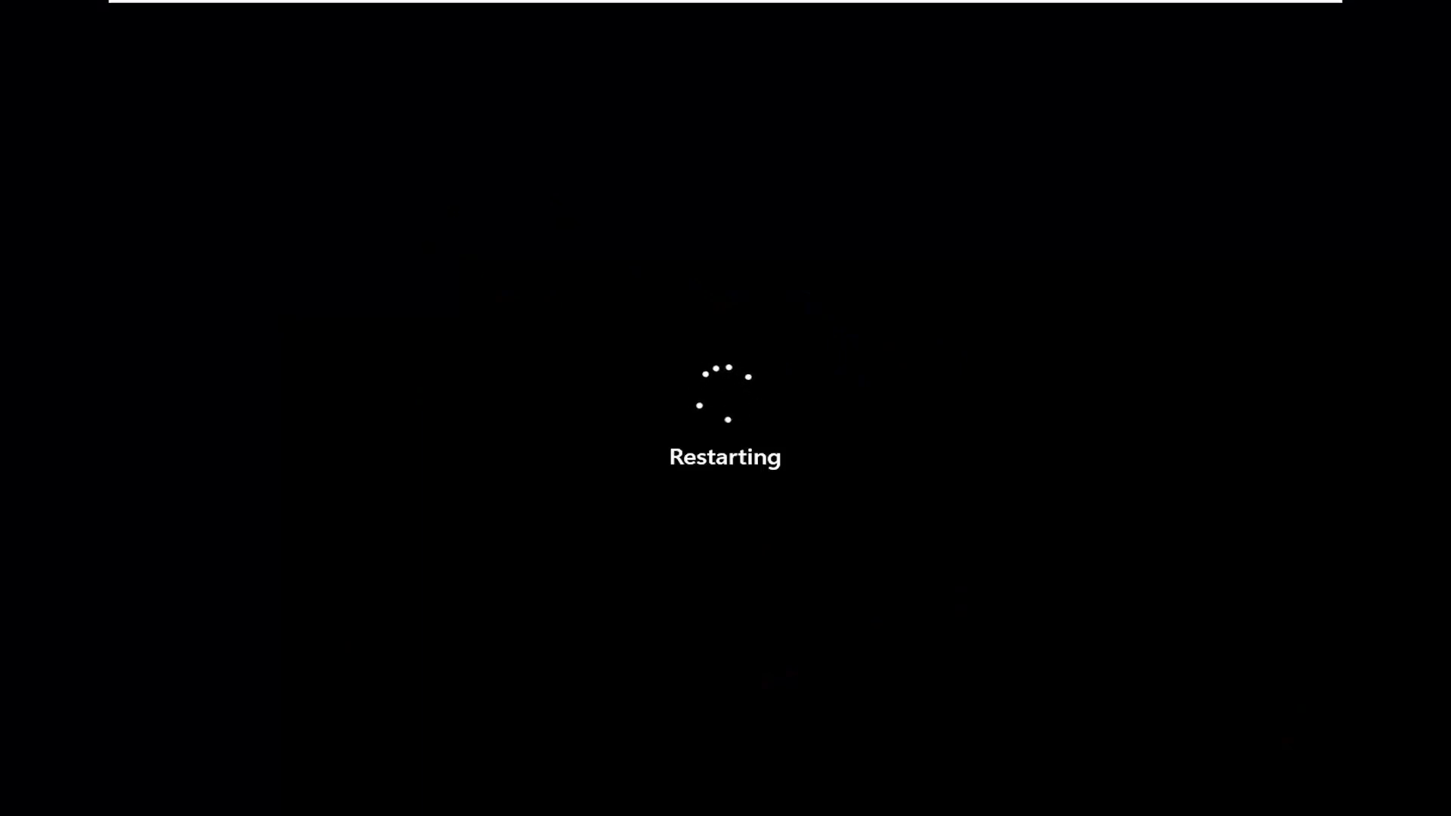